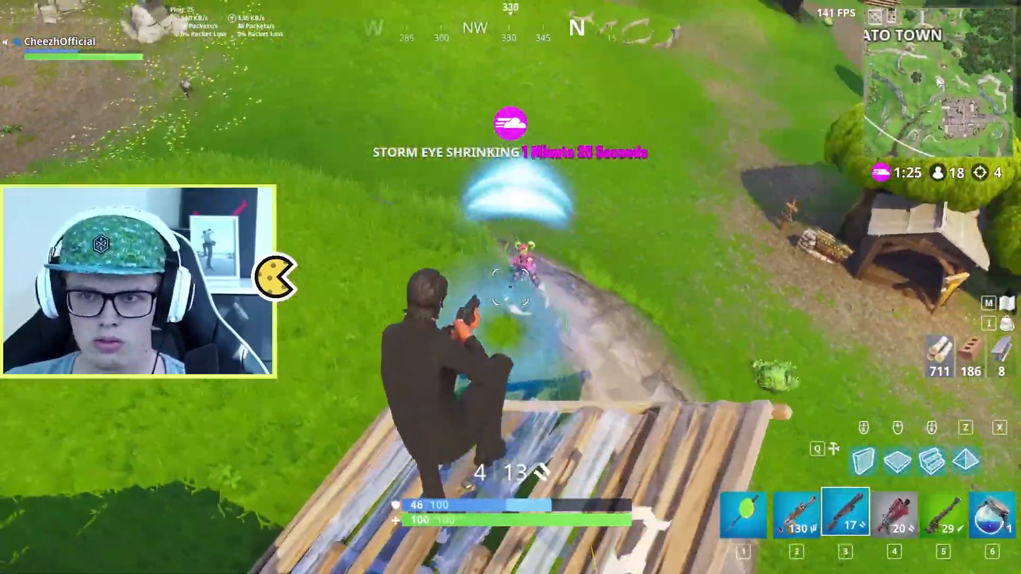
{"action": "left_click", "coordinate": [510, 287]}
{"action": "key", "text": "4"}
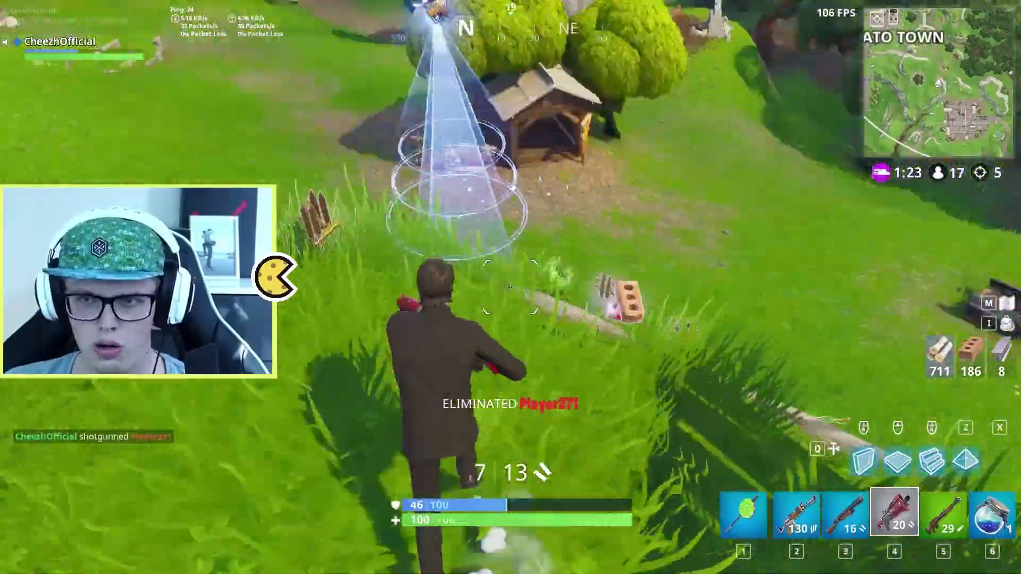
{"action": "key", "text": "2"}
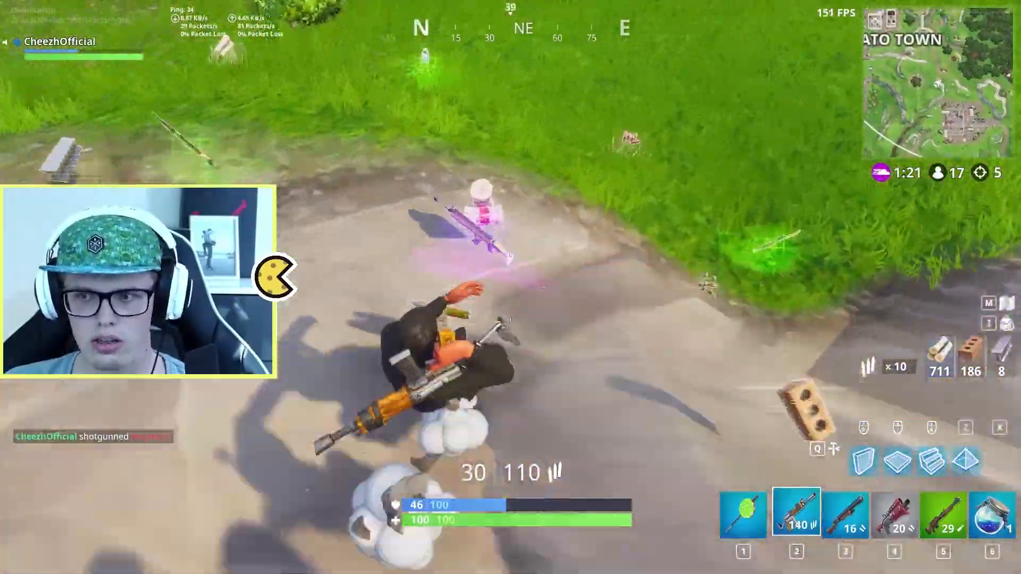
{"action": "key", "text": "e"}
{"action": "key", "text": "5"}
{"action": "key", "text": "6"}
{"action": "key", "text": "e"}
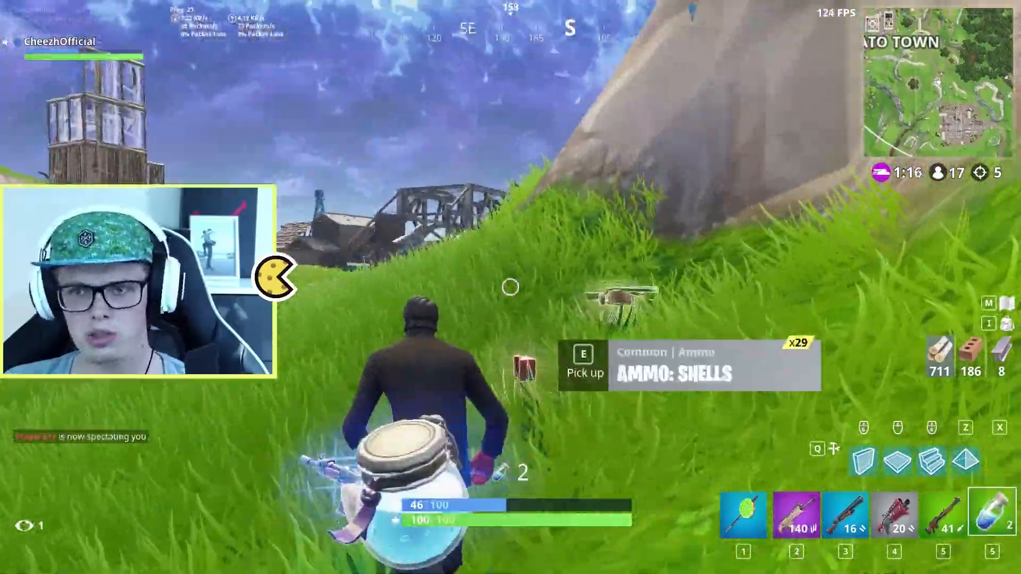
{"action": "key", "text": "q"}
{"action": "left_click", "coordinate": [510, 287]}
{"action": "key", "text": "2"}
{"action": "key", "text": "q"}
{"action": "left_click", "coordinate": [511, 287]}
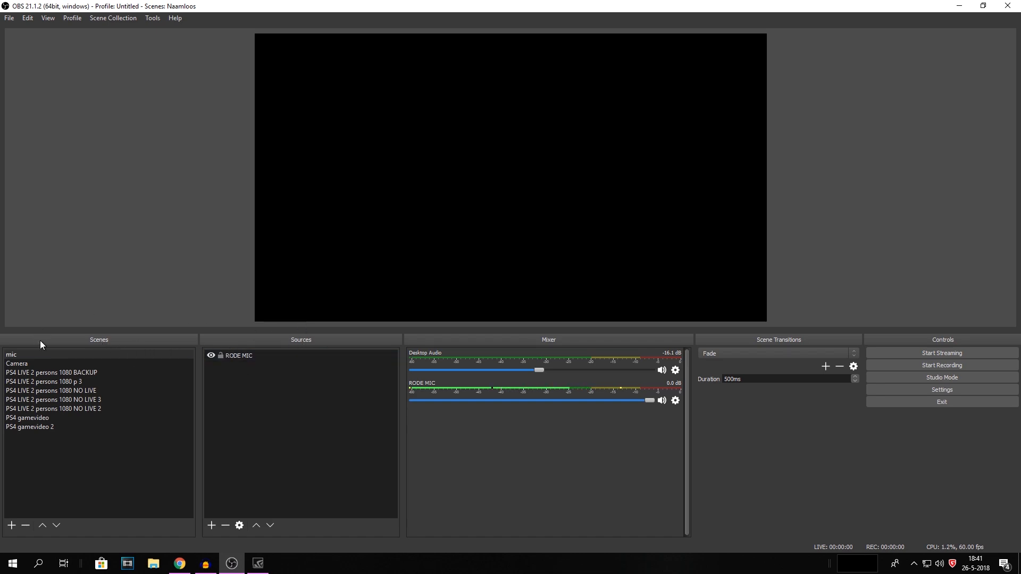
Step: Add a new scene named OBS
{"action": "right_click", "coordinate": [75, 443]}
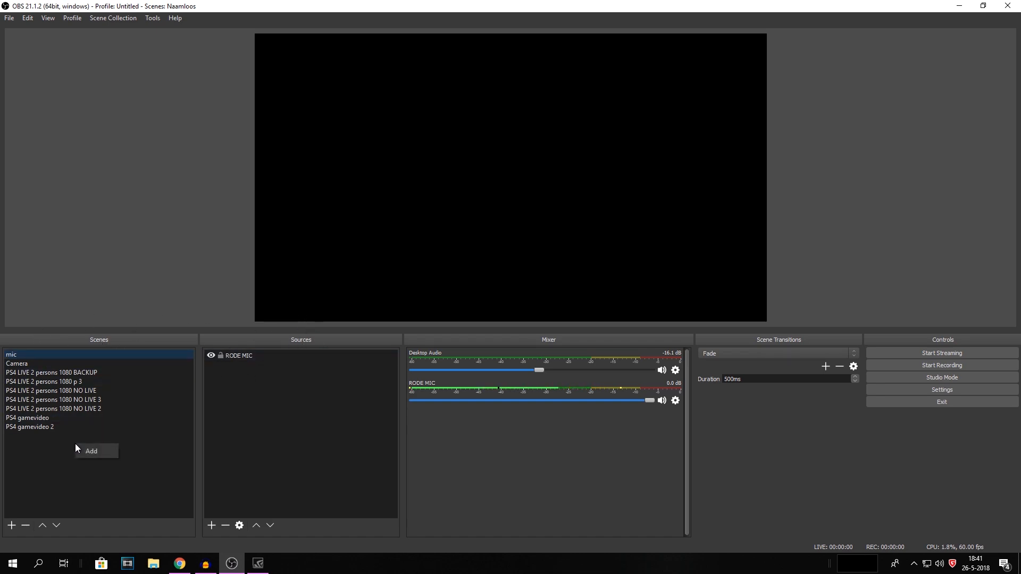
{"action": "right_click", "coordinate": [57, 440]}
{"action": "left_click", "coordinate": [44, 468]}
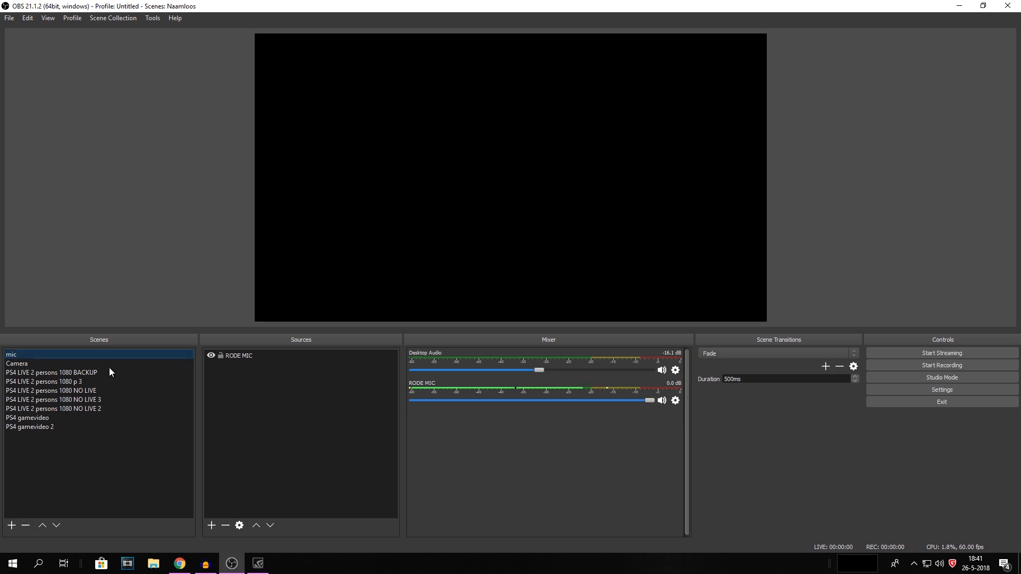
{"action": "left_click", "coordinate": [101, 451]}
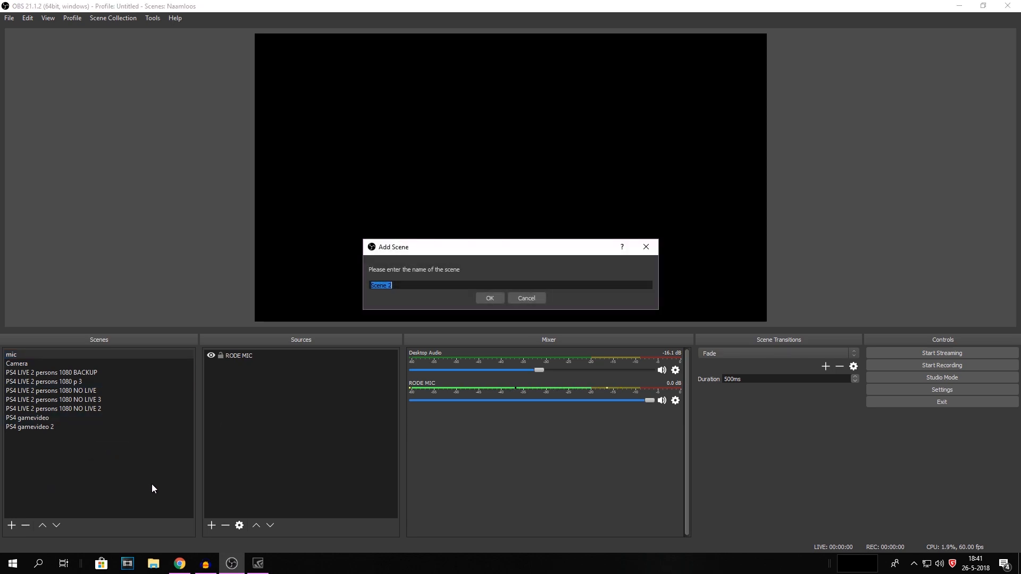
{"action": "type", "text": "OBS"}
{"action": "key", "text": "Return"}
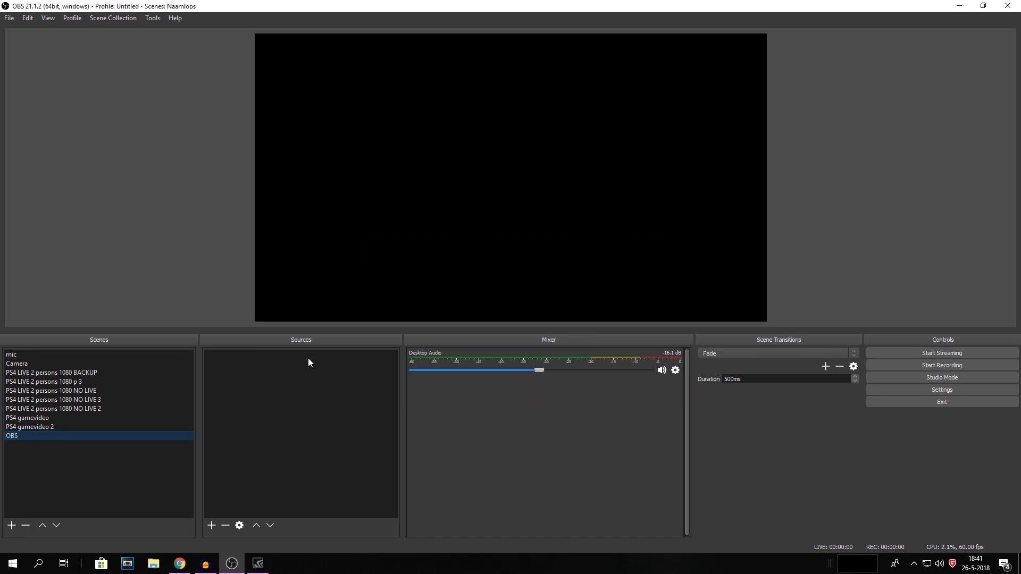
Step: Add a Display Capture source to the OBS scene and confirm its properties
{"action": "right_click", "coordinate": [281, 364]}
{"action": "mouse_move", "coordinate": [294, 371]}
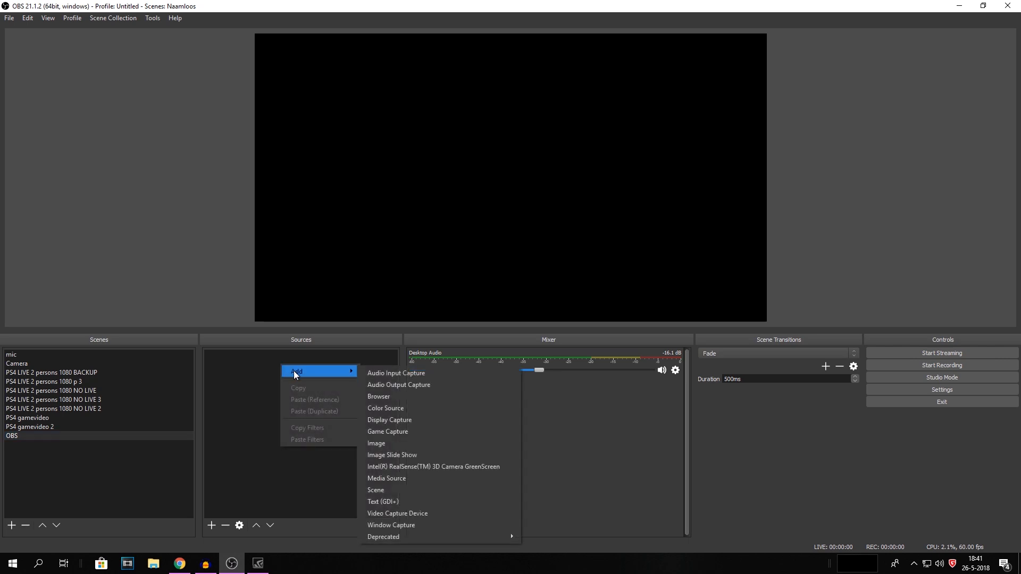
{"action": "left_click", "coordinate": [393, 420]}
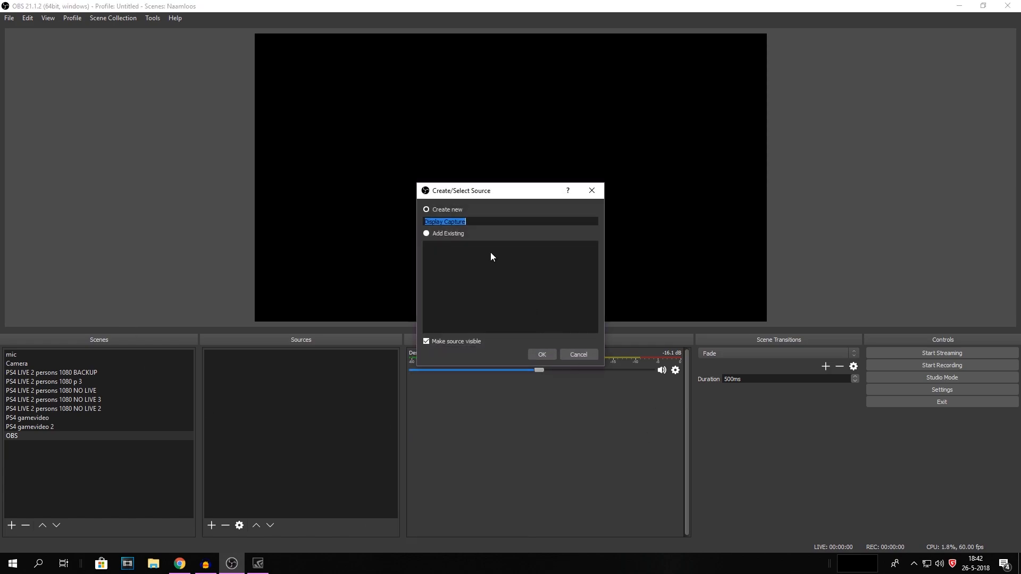
{"action": "left_click", "coordinate": [548, 352]}
{"action": "left_click_drag", "start_coordinate": [457, 124], "coordinate": [492, 273]}
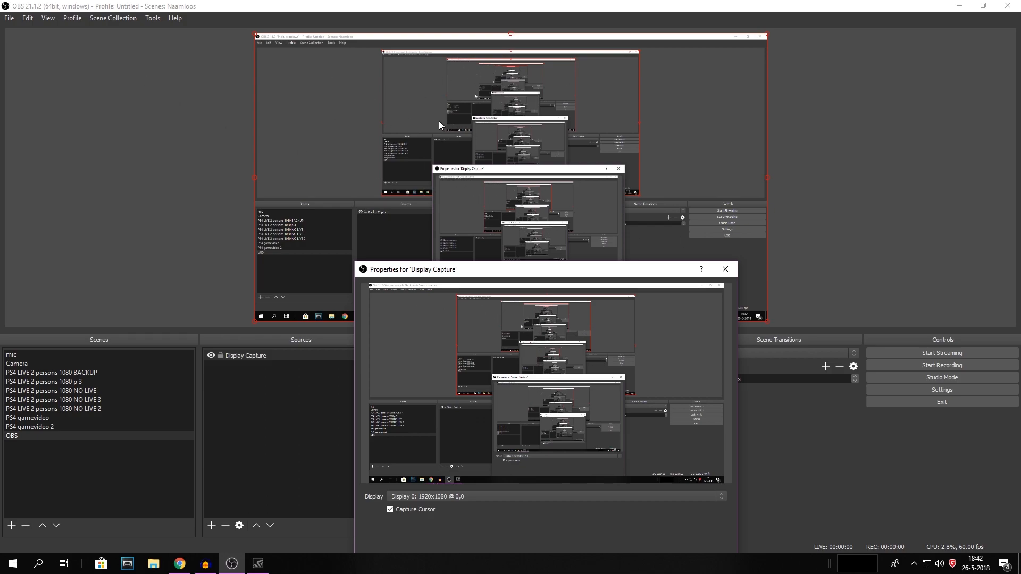
{"action": "left_click_drag", "start_coordinate": [510, 269], "coordinate": [476, 123]}
{"action": "left_click", "coordinate": [646, 429]}
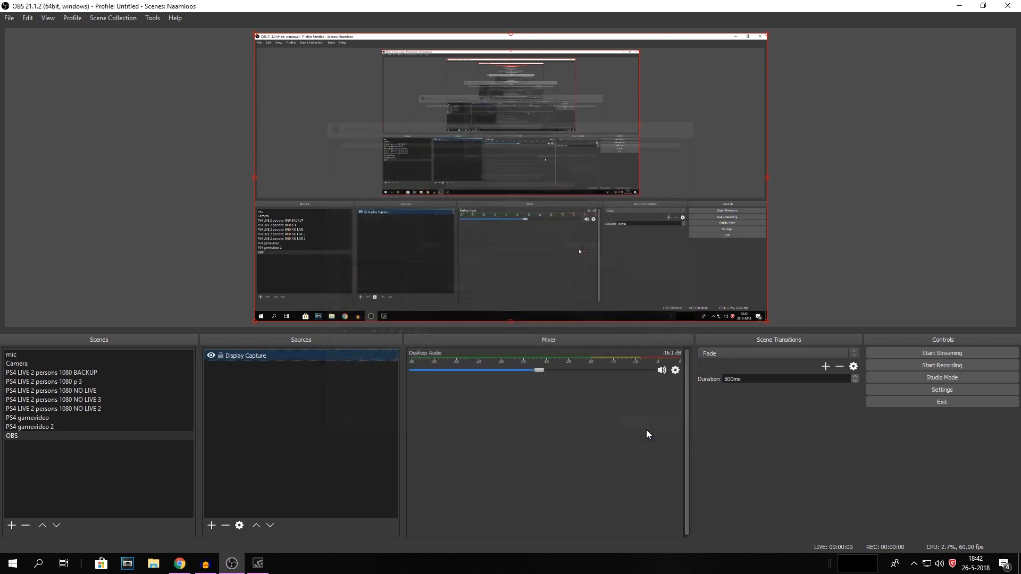
Step: Open Settings and try the Default theme before switching the theme back to Dark
{"action": "left_click", "coordinate": [270, 373]}
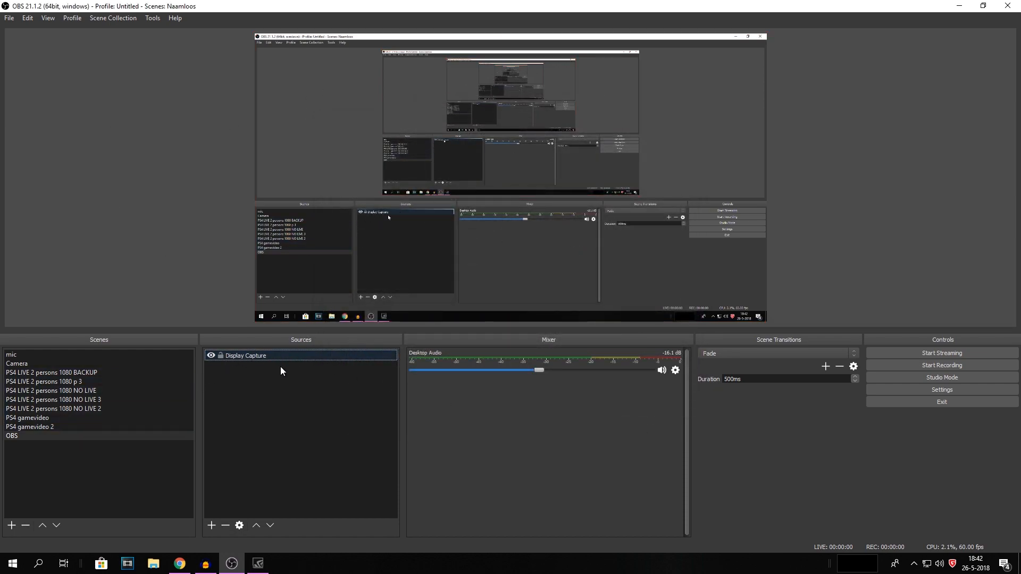
{"action": "left_click", "coordinate": [920, 394]}
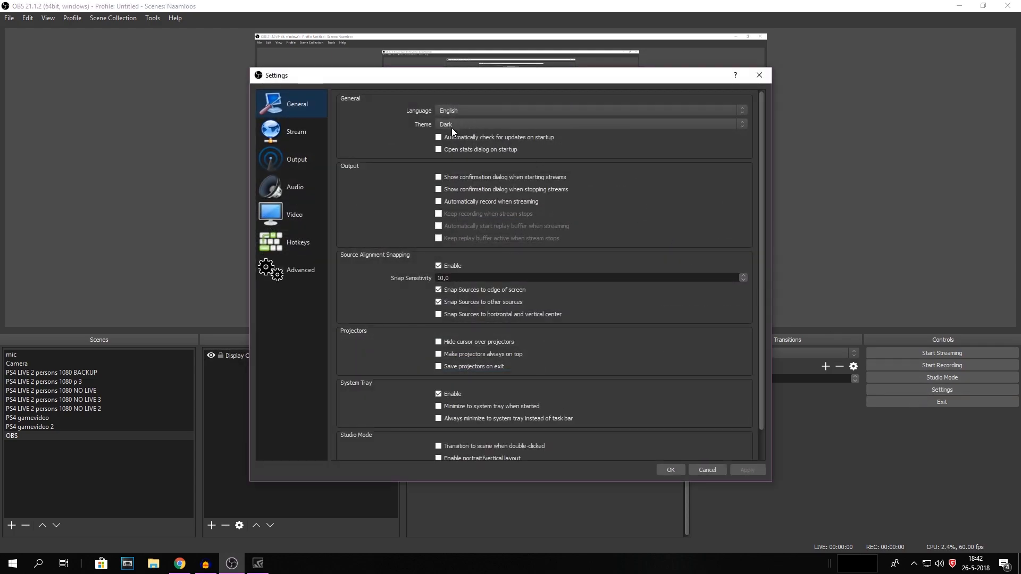
{"action": "left_click", "coordinate": [449, 123]}
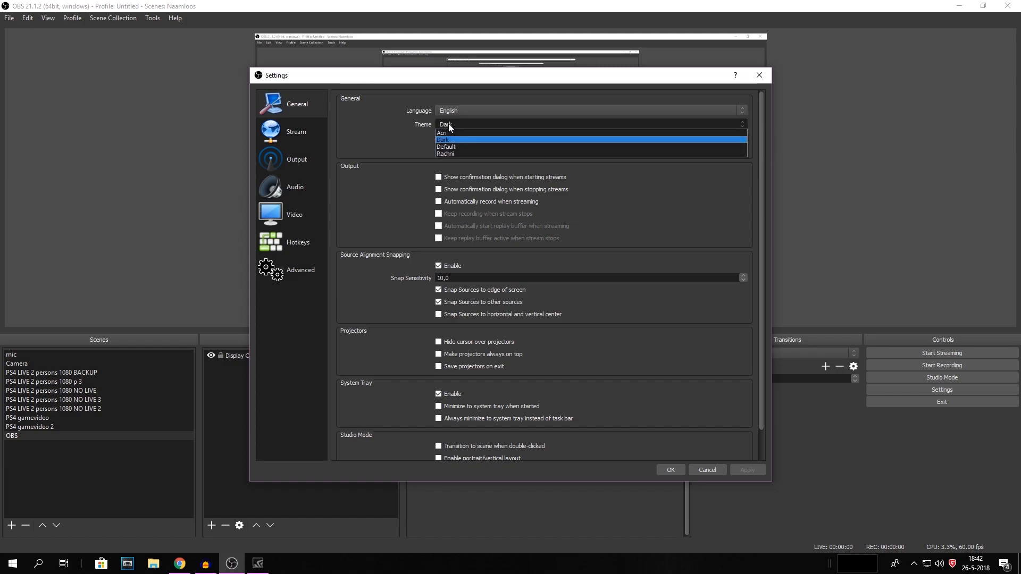
{"action": "left_click", "coordinate": [452, 143]}
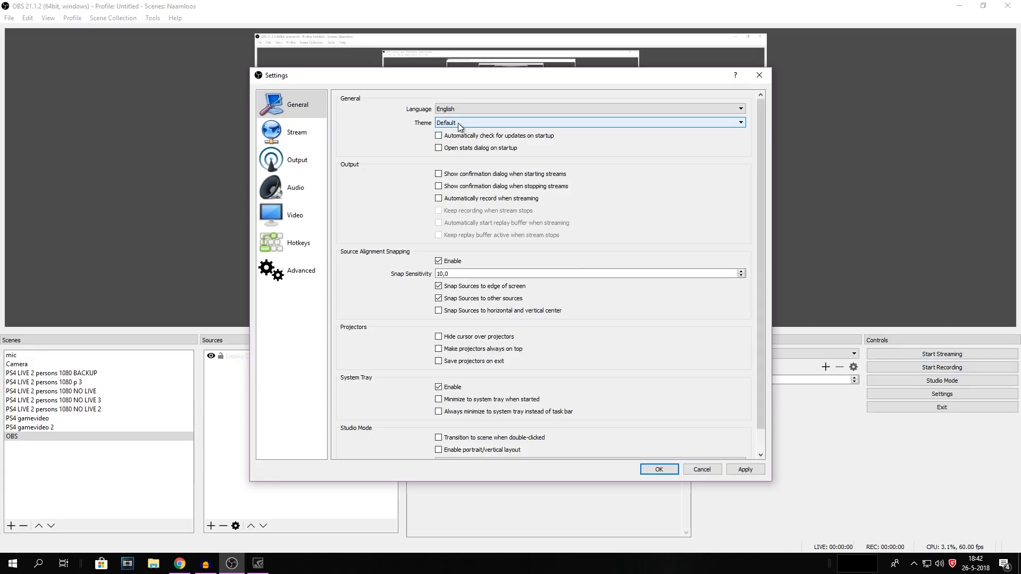
{"action": "left_click", "coordinate": [457, 122]}
{"action": "left_click", "coordinate": [454, 138]}
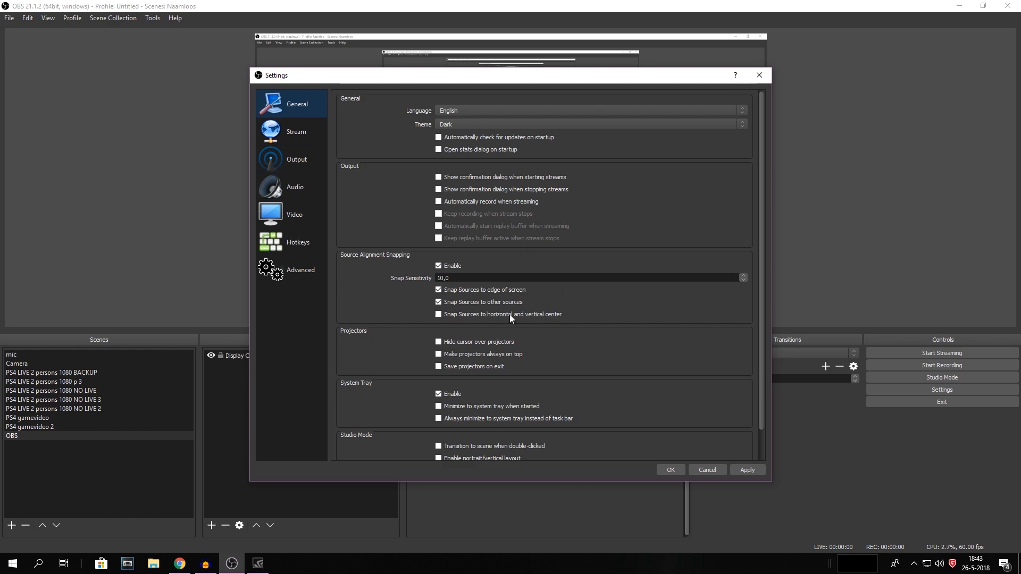
Step: Examine the output mode and recording type options on the Output recording settings
{"action": "left_click", "coordinate": [283, 160]}
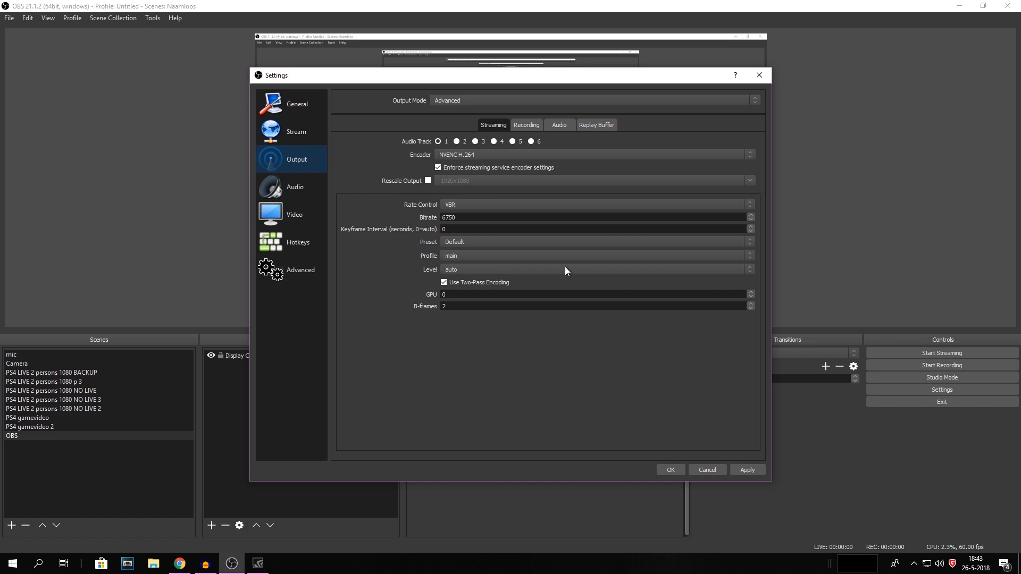
{"action": "left_click", "coordinate": [528, 125]}
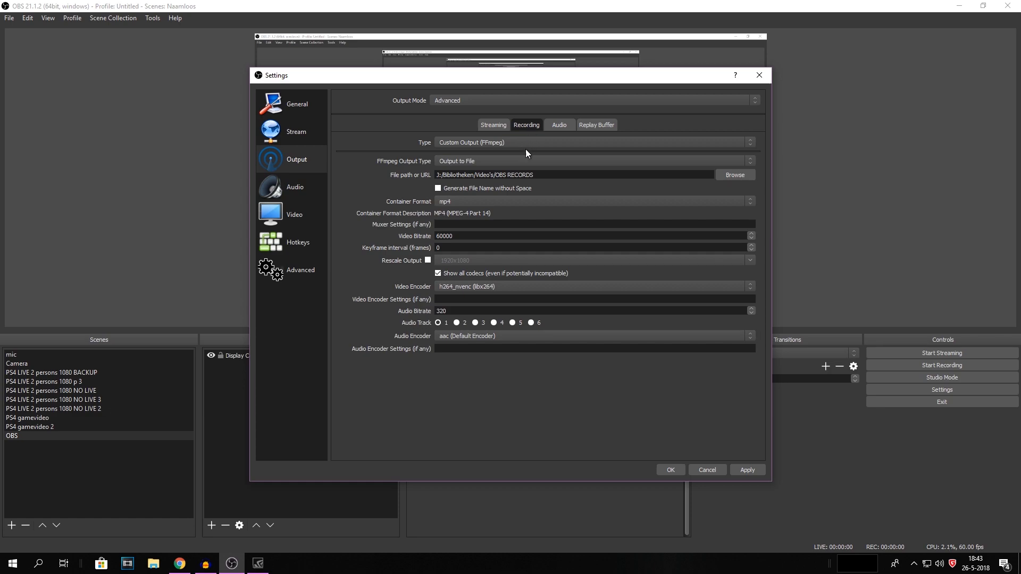
{"action": "left_click", "coordinate": [493, 140]}
{"action": "left_click", "coordinate": [493, 141]}
{"action": "left_click", "coordinate": [460, 100]}
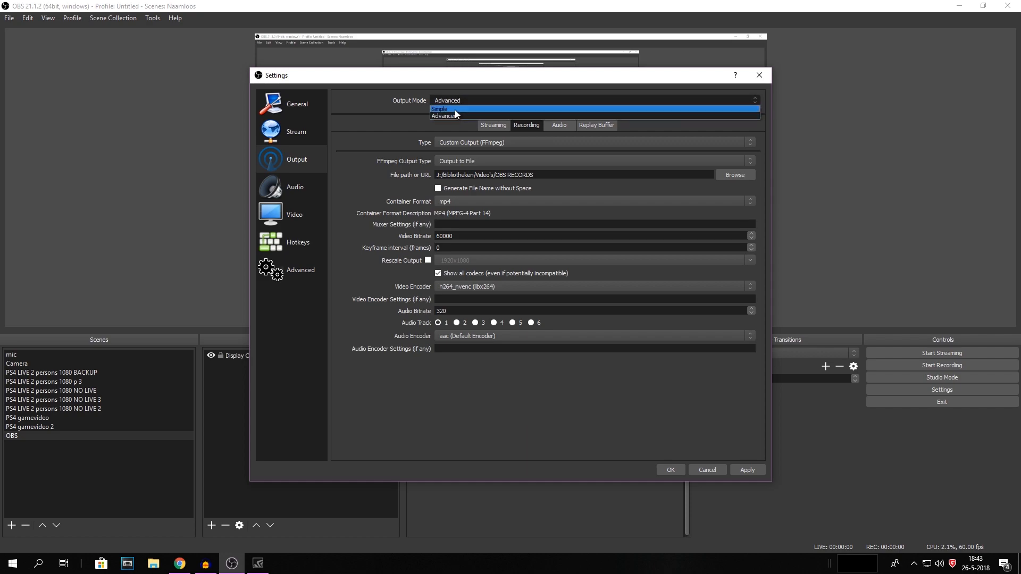
{"action": "left_click", "coordinate": [454, 115]}
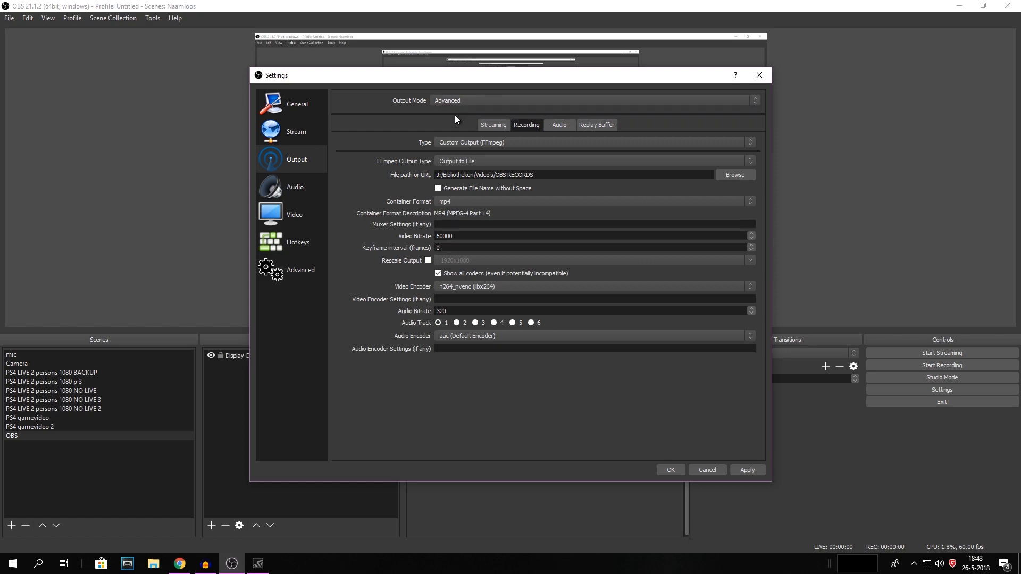
{"action": "left_click", "coordinate": [481, 142]}
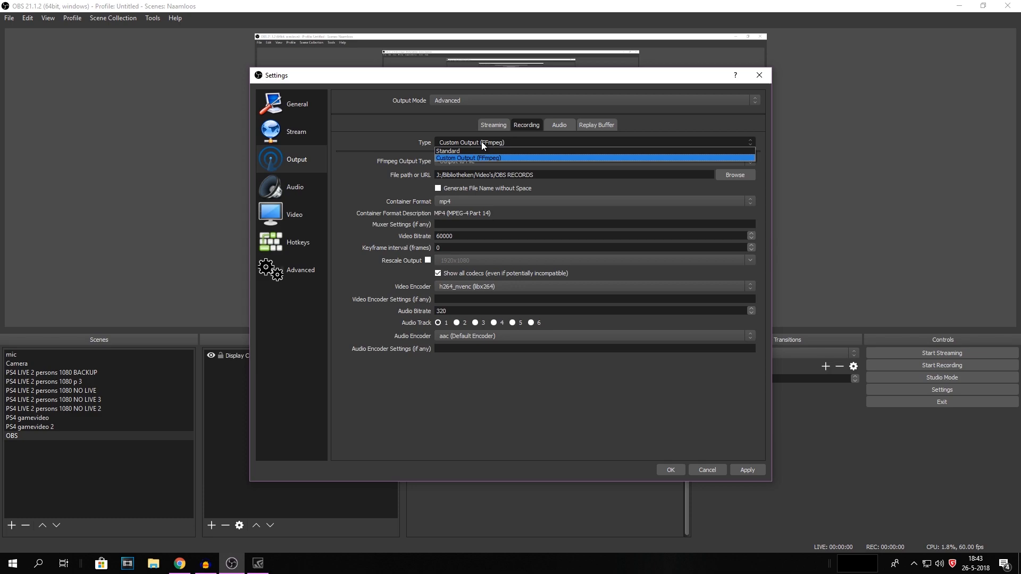
{"action": "left_click", "coordinate": [481, 141]}
{"action": "left_click", "coordinate": [471, 143]}
{"action": "left_click", "coordinate": [495, 158]}
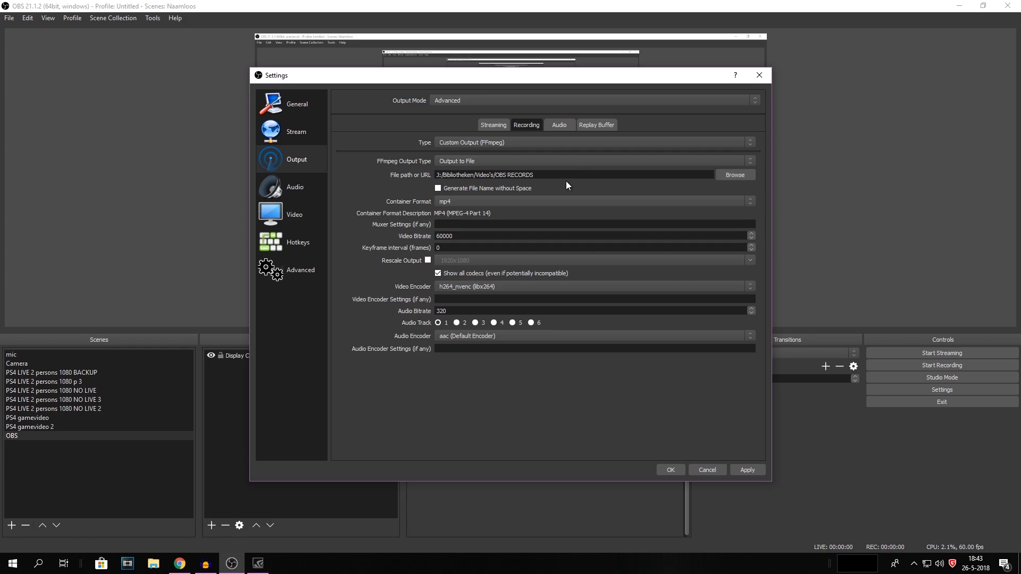
Step: Set the recording path to the OBS RECORDS folder under Hardeschijf (J:) > Bibliotheken > Video's
{"action": "left_click", "coordinate": [726, 175]}
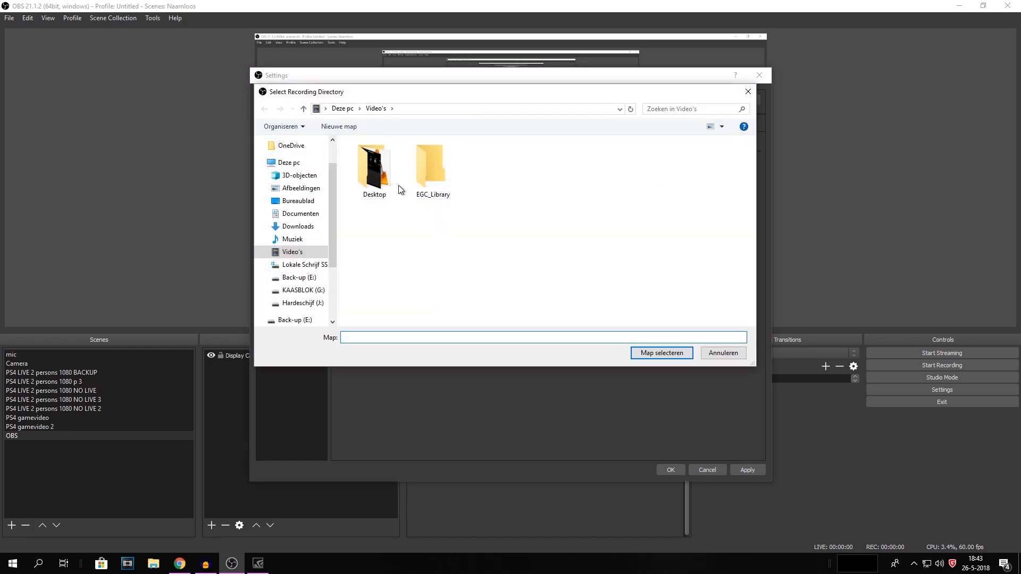
{"action": "left_click", "coordinate": [311, 304]}
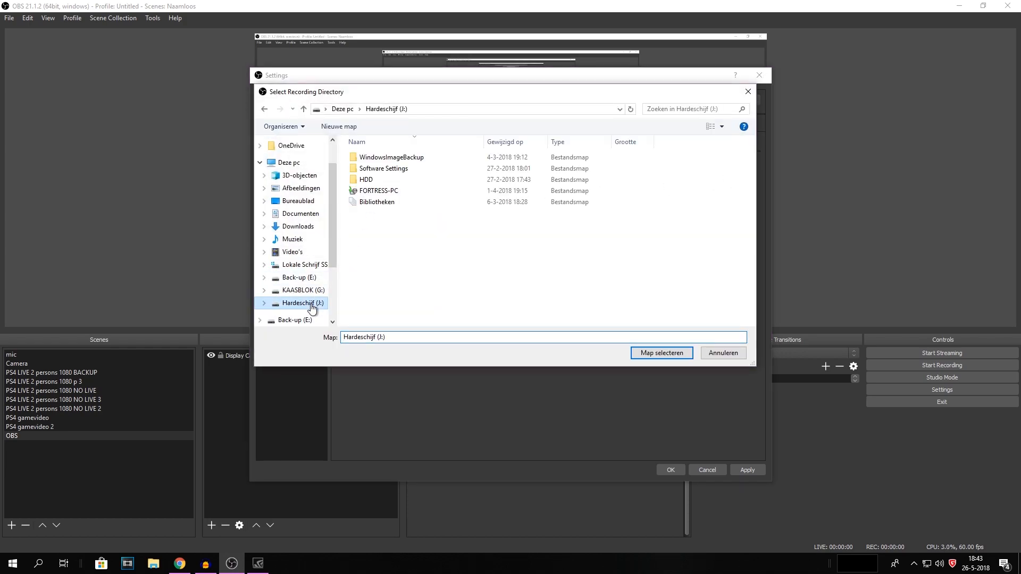
{"action": "double_click", "coordinate": [372, 207]}
{"action": "double_click", "coordinate": [381, 159]}
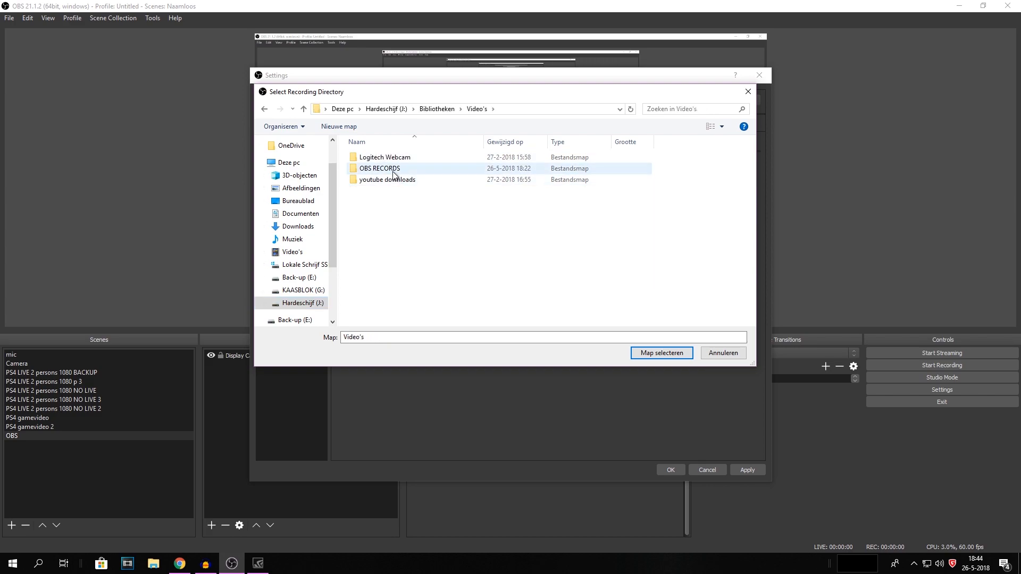
{"action": "double_click", "coordinate": [385, 169]}
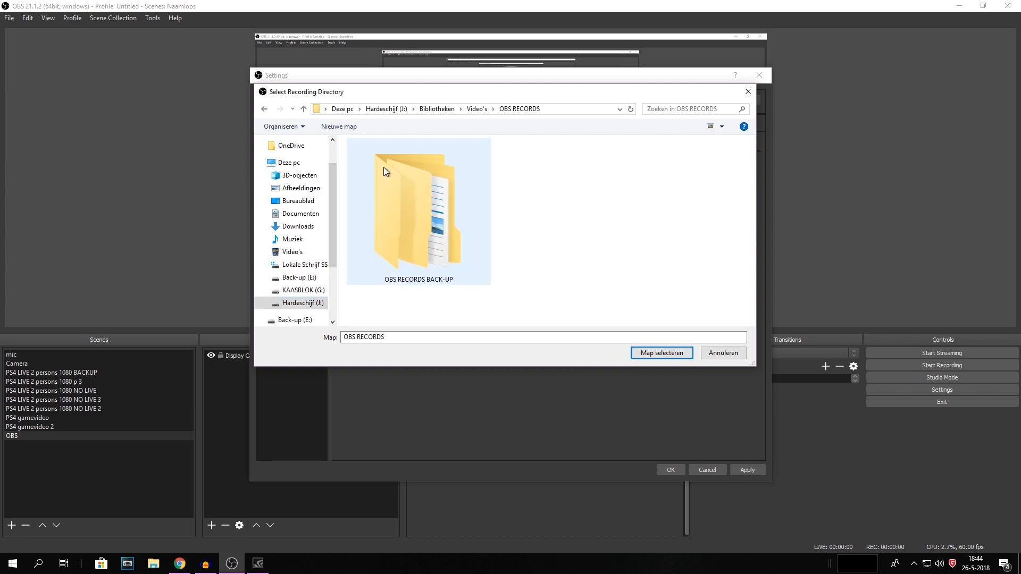
{"action": "left_click", "coordinate": [655, 354]}
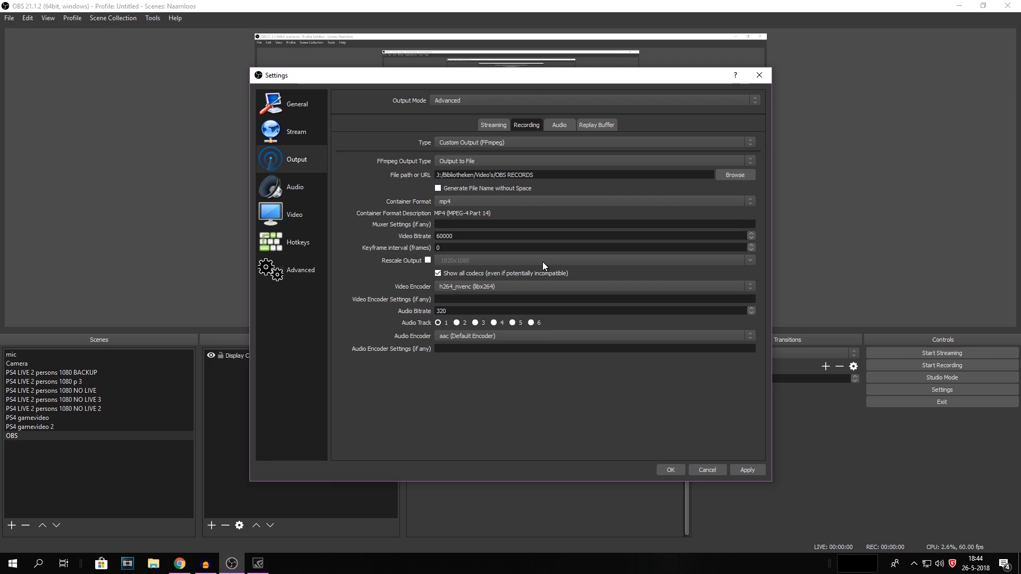
Step: Set the recording container format to mp4
{"action": "left_click", "coordinate": [454, 202]}
{"action": "left_click", "coordinate": [454, 202]}
{"action": "left_click", "coordinate": [468, 202]}
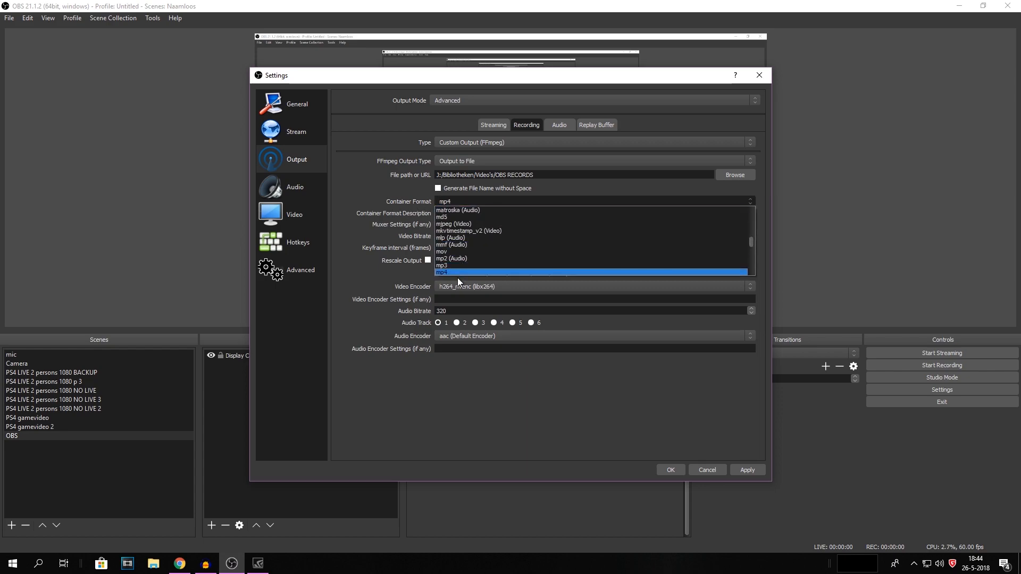
{"action": "left_click", "coordinate": [454, 272]}
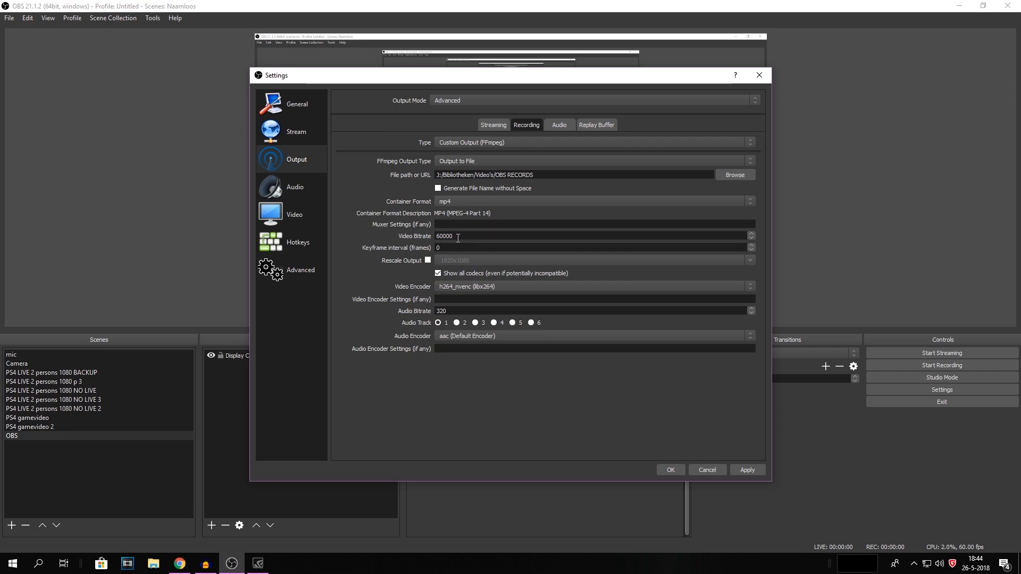
Step: Examine the video bitrate, video encoder and audio bitrate settings for recording
{"action": "left_click", "coordinate": [454, 240]}
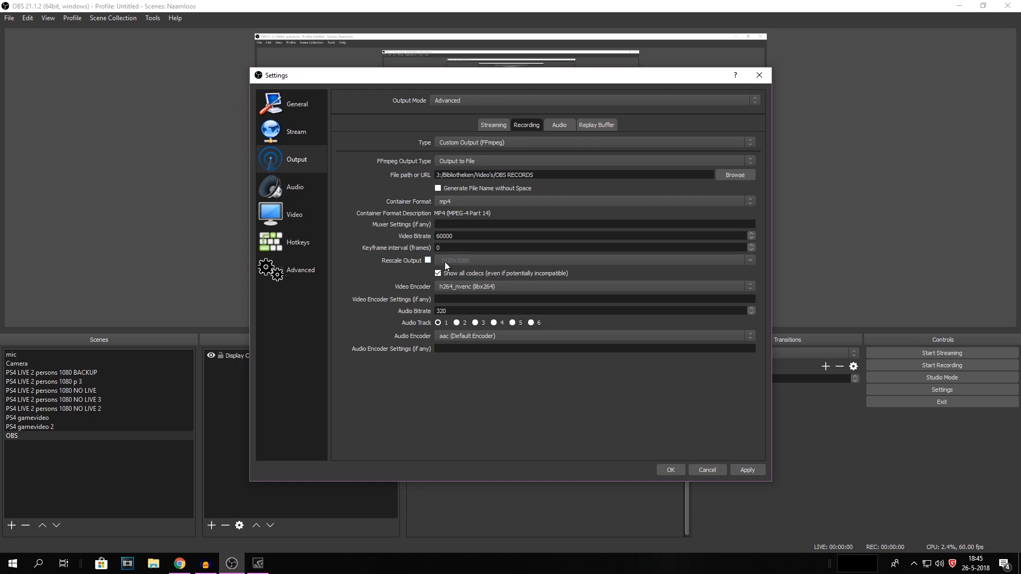
{"action": "left_click", "coordinate": [472, 287]}
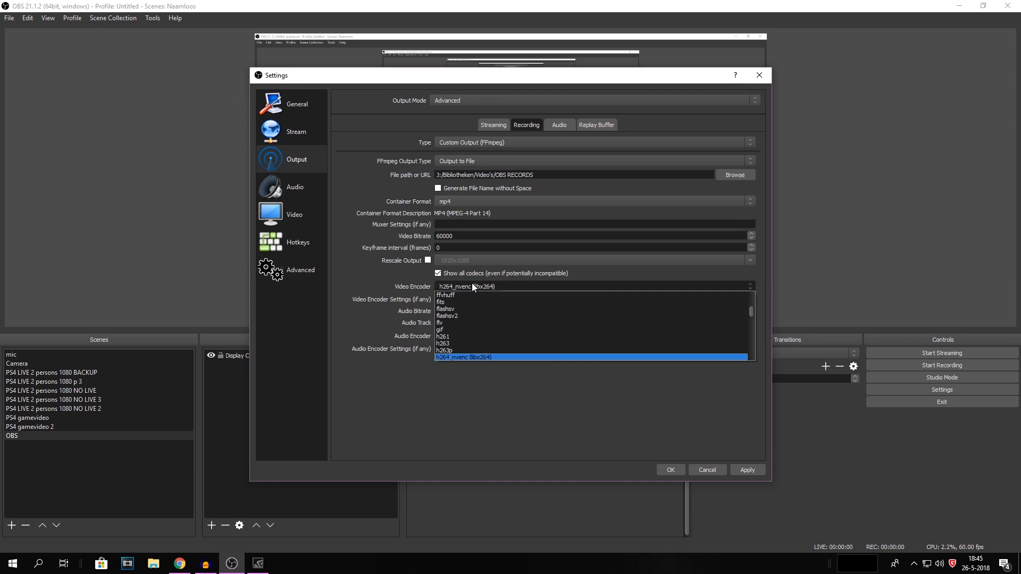
{"action": "left_click", "coordinate": [472, 290]}
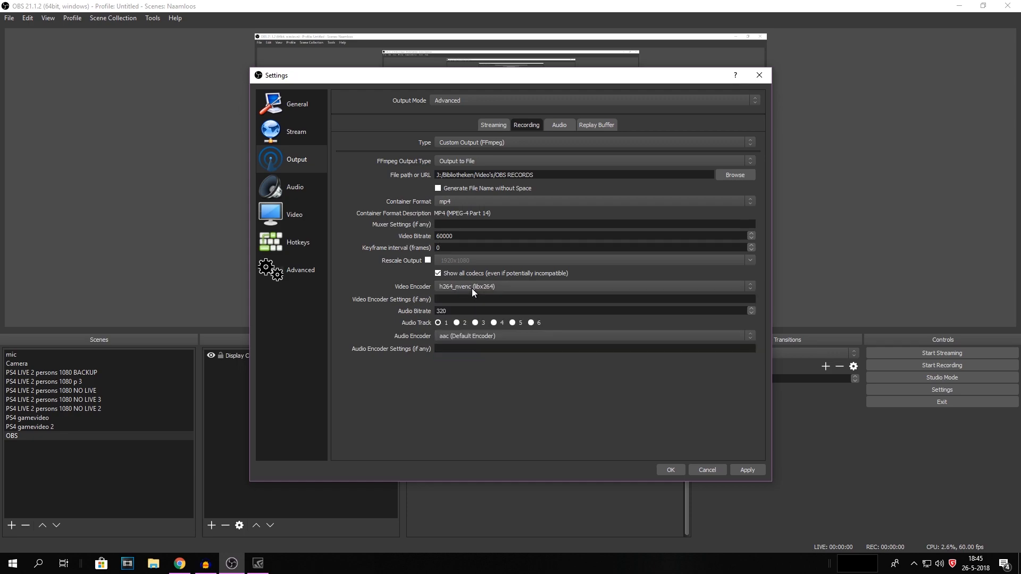
{"action": "left_click", "coordinate": [471, 289]}
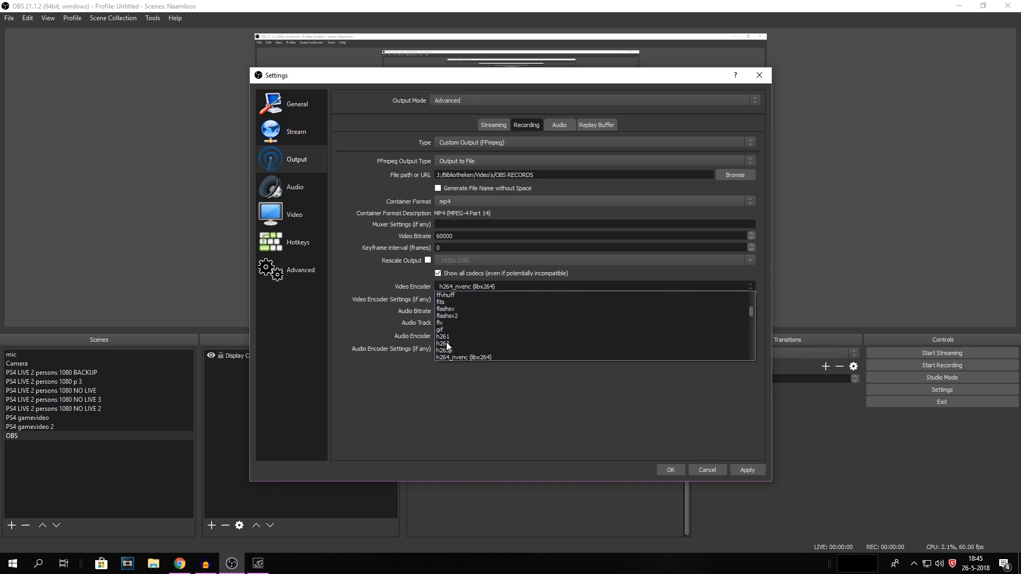
{"action": "left_click", "coordinate": [472, 391]}
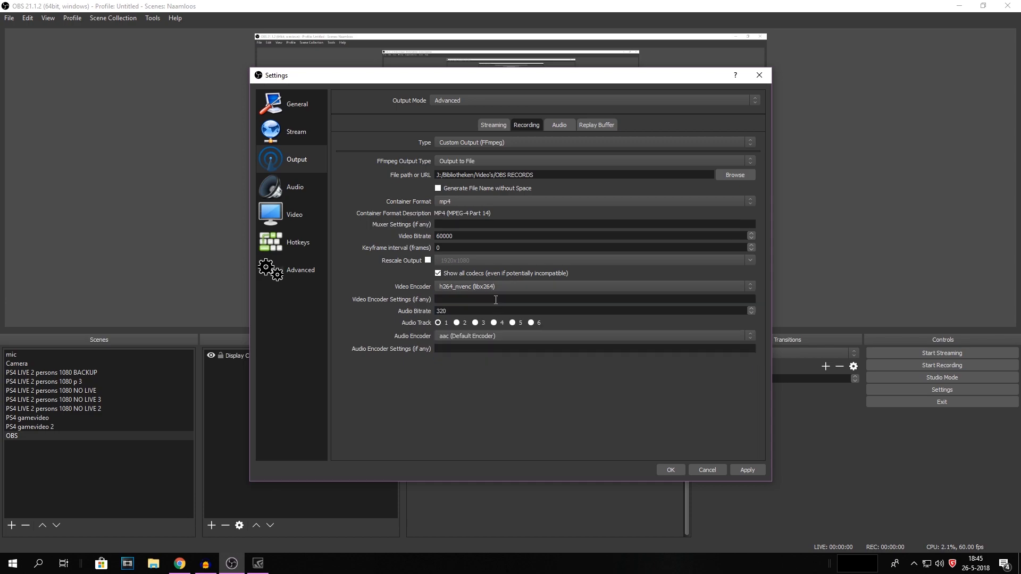
{"action": "left_click_drag", "start_coordinate": [437, 313], "coordinate": [466, 311]}
{"action": "left_click", "coordinate": [465, 311]}
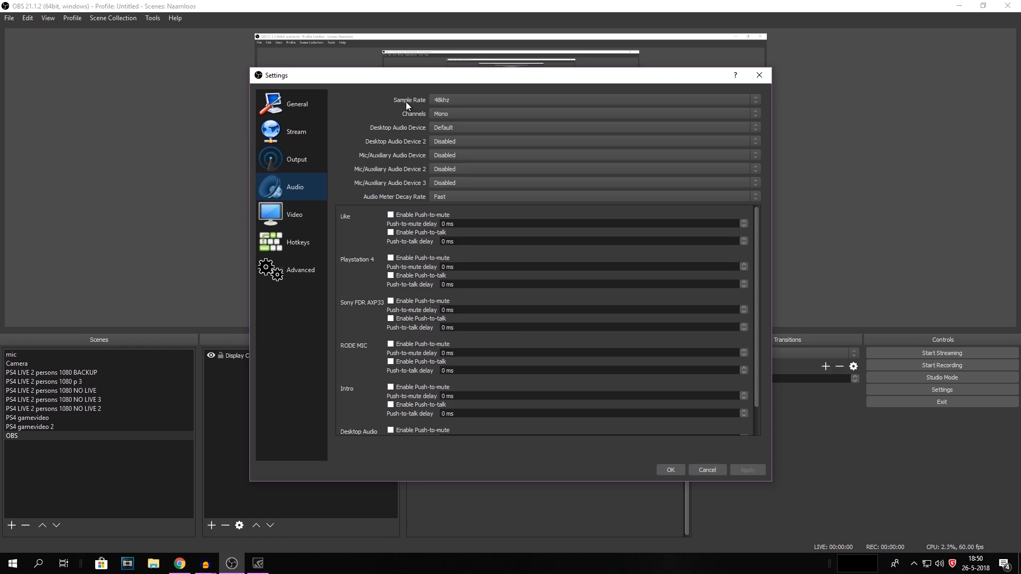
Step: Set the audio sample rate to 48khz
{"action": "left_click", "coordinate": [445, 99]}
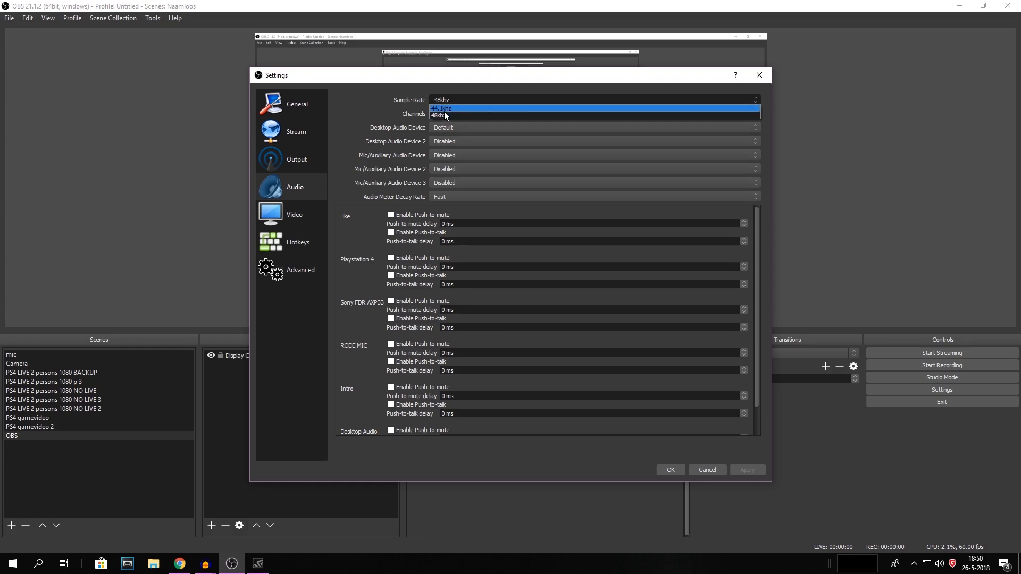
{"action": "left_click", "coordinate": [444, 115]}
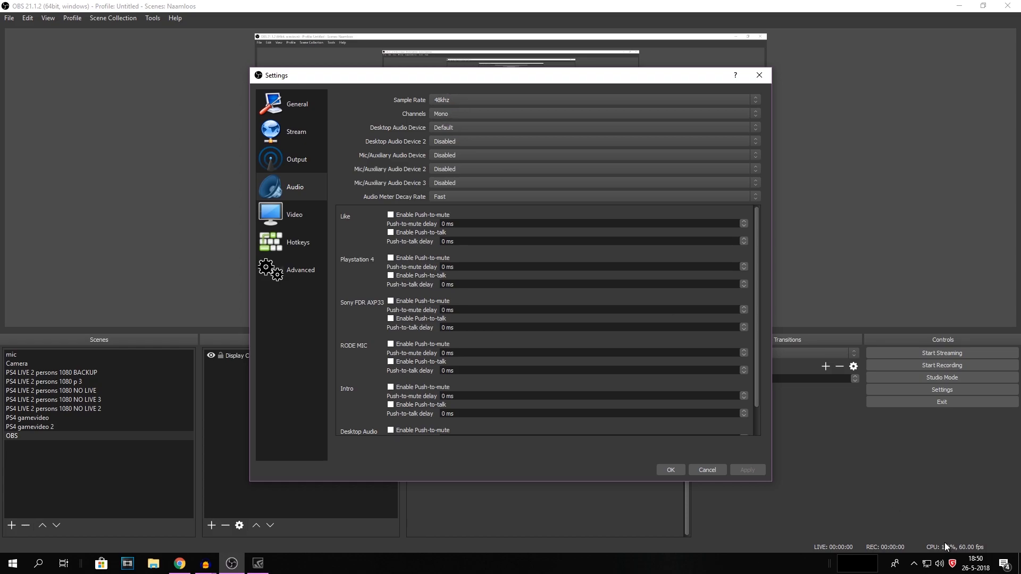
Step: Inspect the default sample formats of the webcam microphone and Focusrite USB recording devices in the Windows Sound settings
{"action": "left_click", "coordinate": [915, 564]}
{"action": "right_click", "coordinate": [939, 564]}
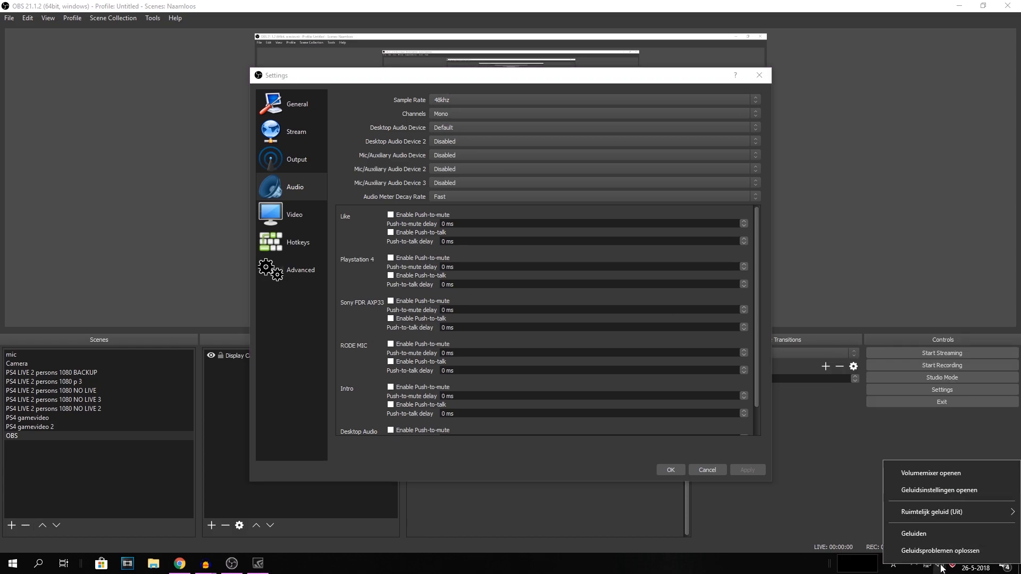
{"action": "left_click", "coordinate": [934, 536]}
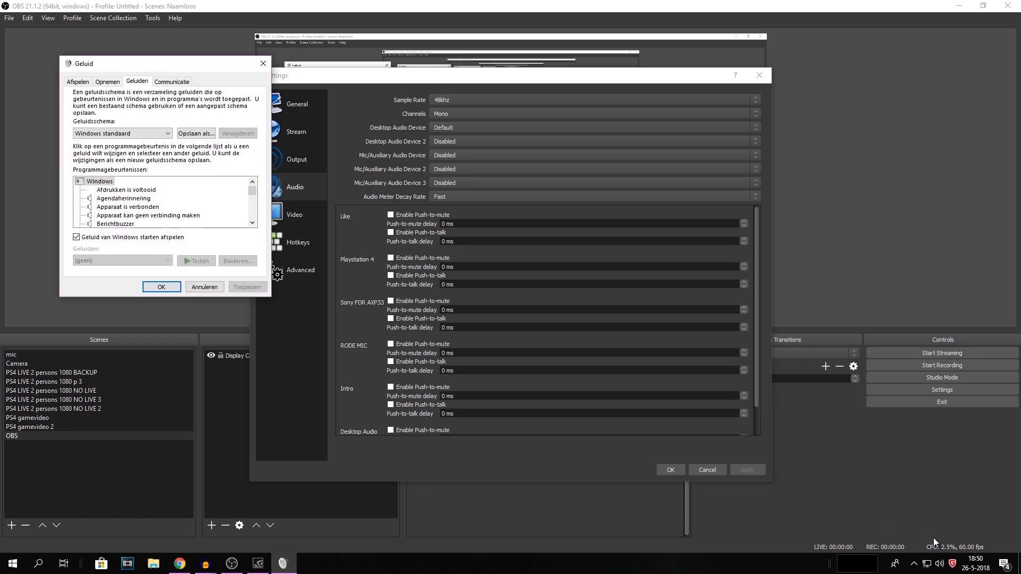
{"action": "left_click", "coordinate": [109, 83]}
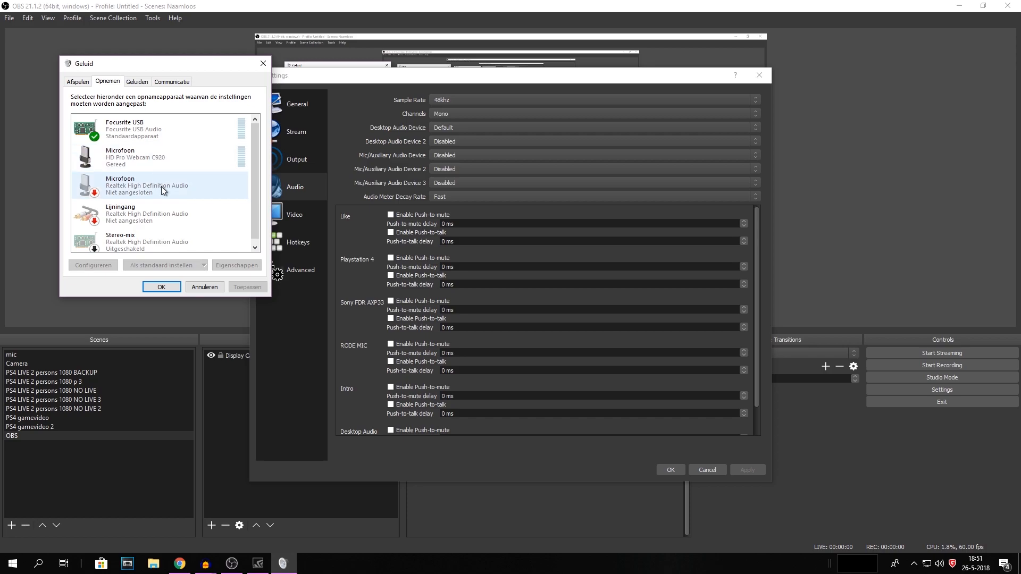
{"action": "scroll", "coordinate": [165, 201], "scroll_direction": "up", "scroll_amount": 1}
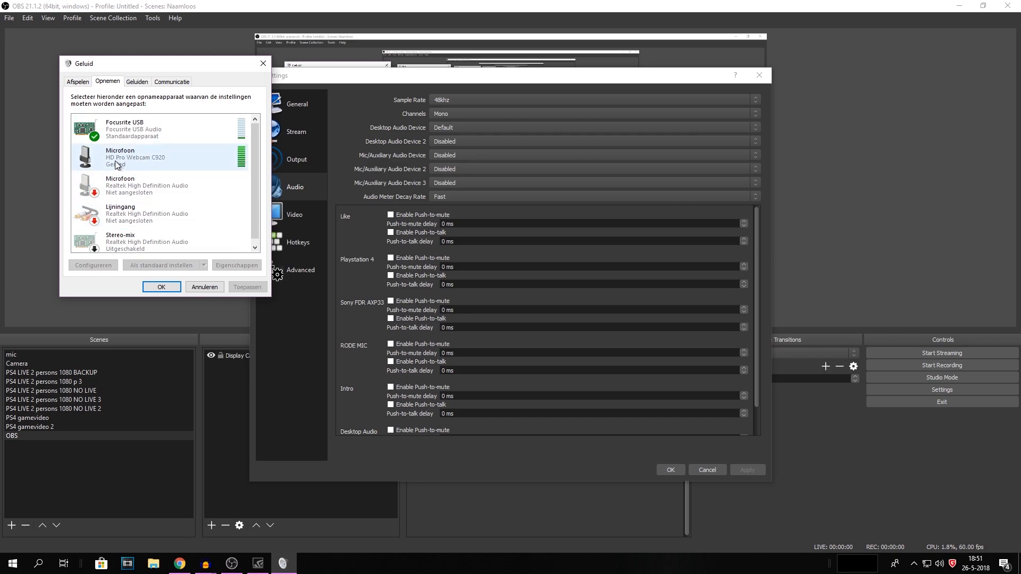
{"action": "right_click", "coordinate": [133, 156]}
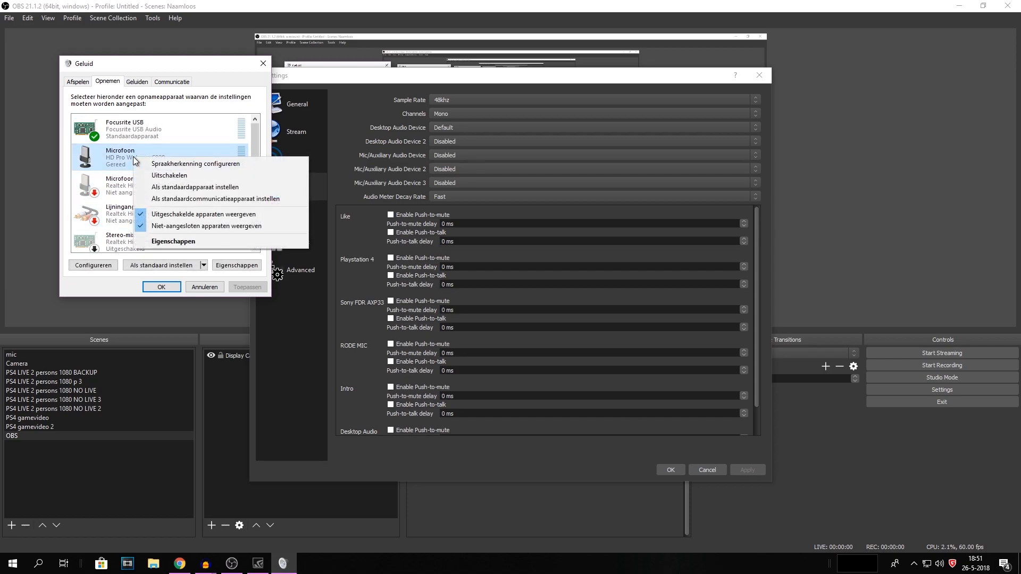
{"action": "left_click", "coordinate": [181, 241]}
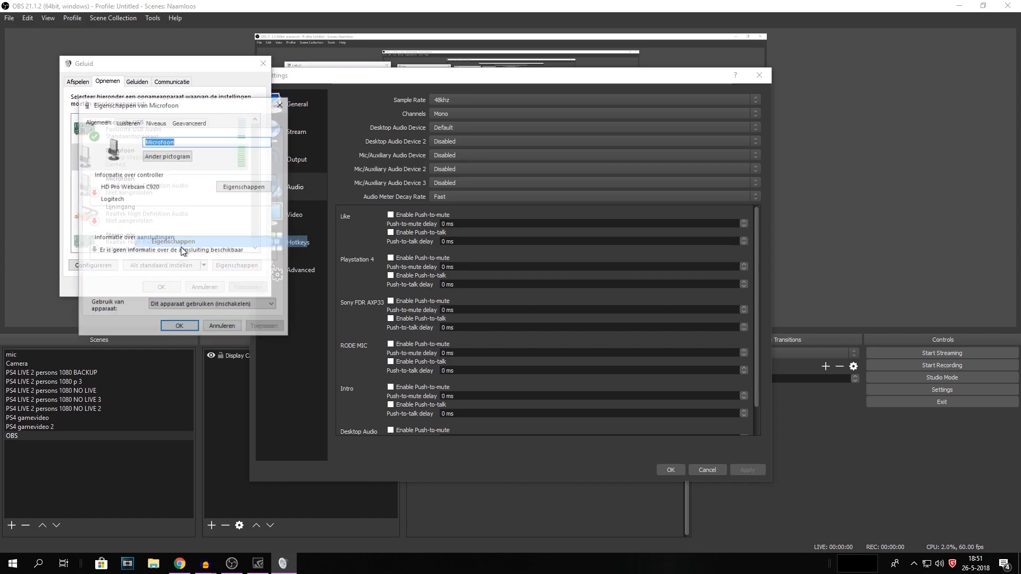
{"action": "left_click", "coordinate": [181, 125]}
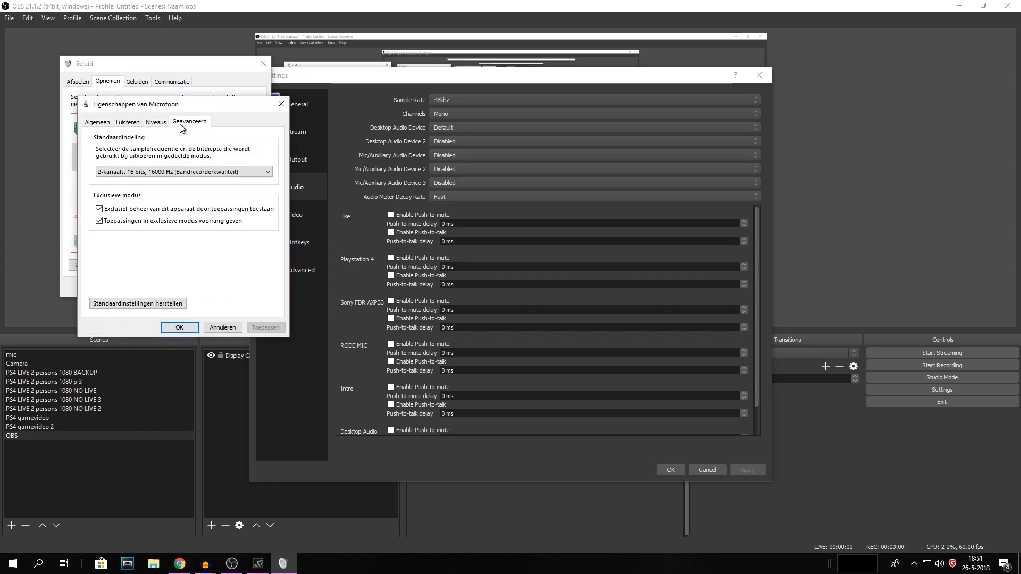
{"action": "left_click", "coordinate": [164, 178]}
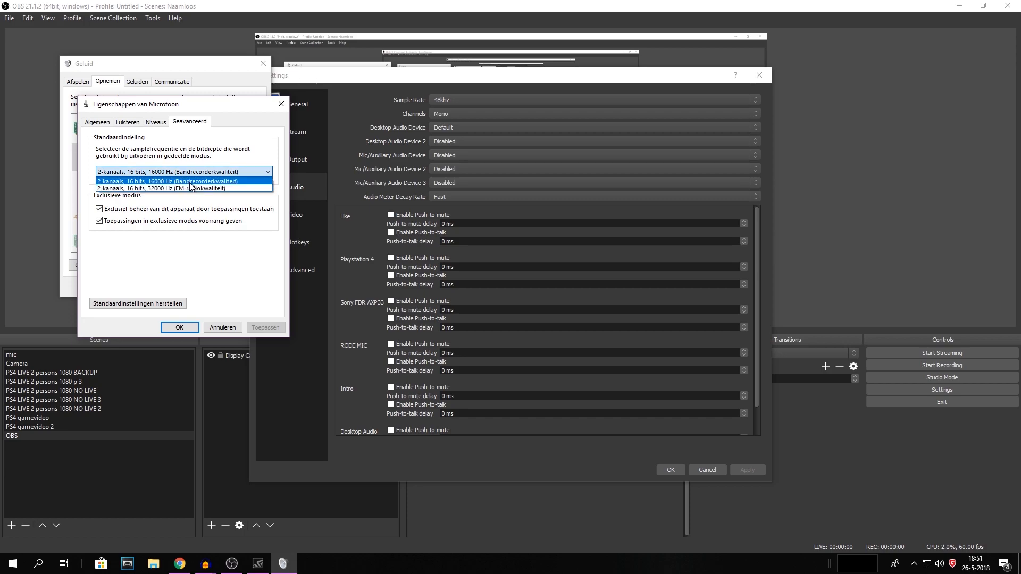
{"action": "left_click", "coordinate": [170, 183]}
{"action": "left_click", "coordinate": [445, 109]}
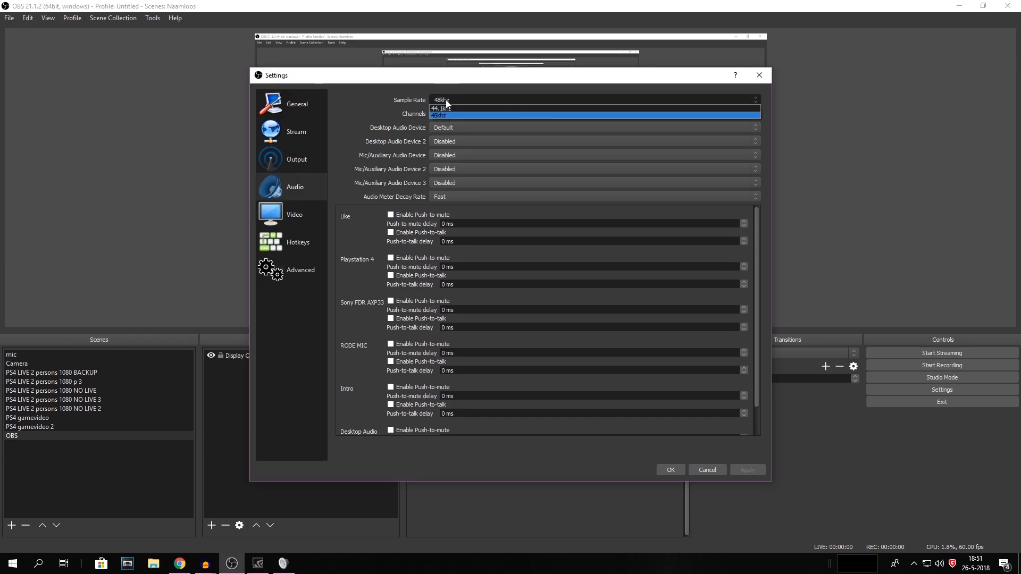
{"action": "left_click", "coordinate": [446, 114]}
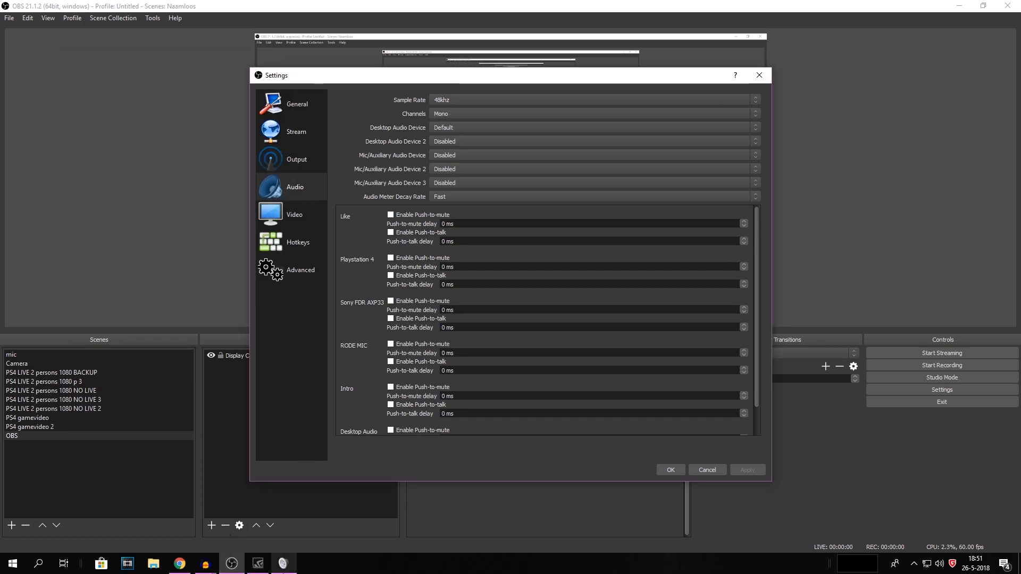
{"action": "left_click", "coordinate": [283, 564]}
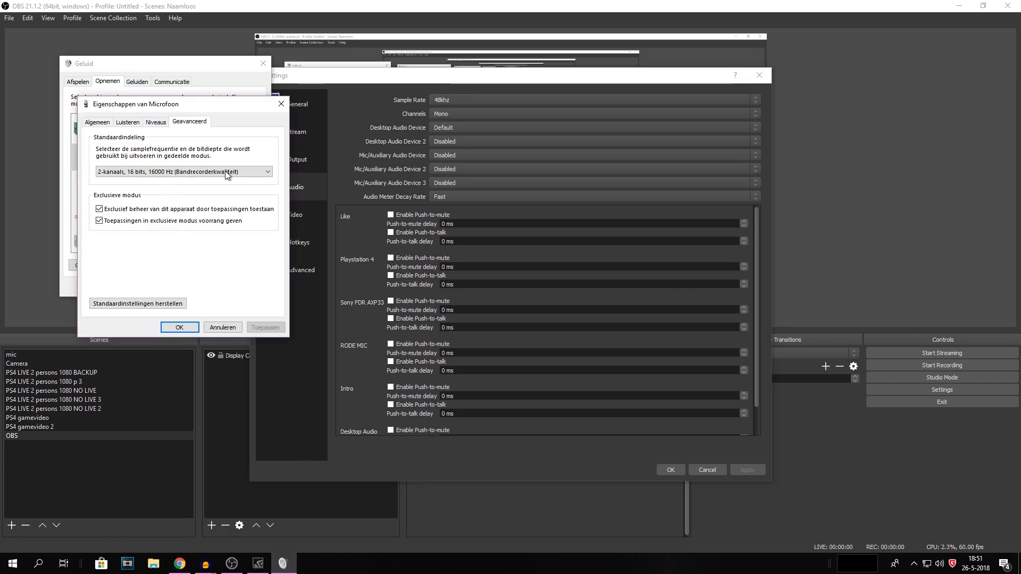
{"action": "left_click", "coordinate": [162, 176]}
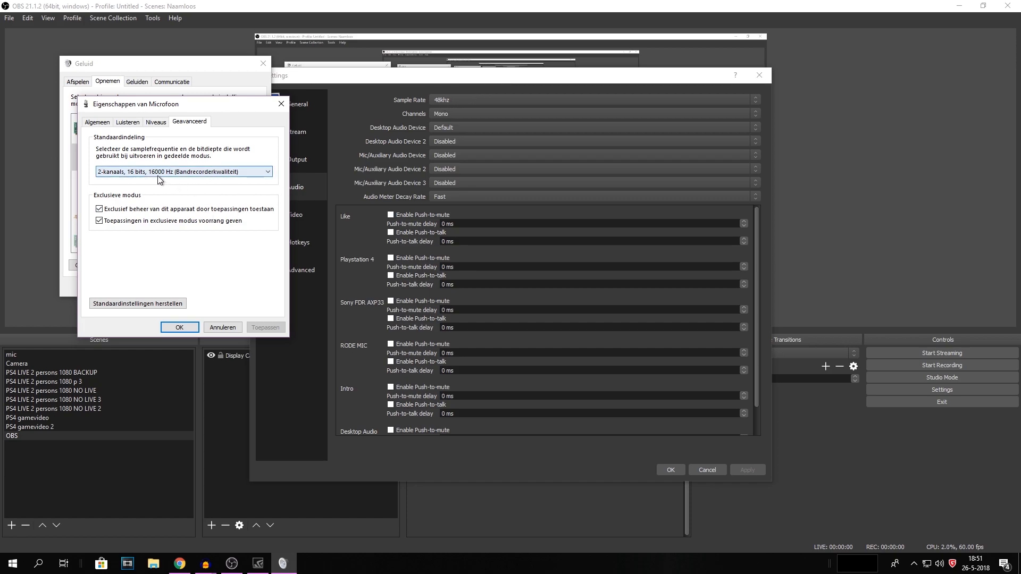
{"action": "key", "text": "Escape"}
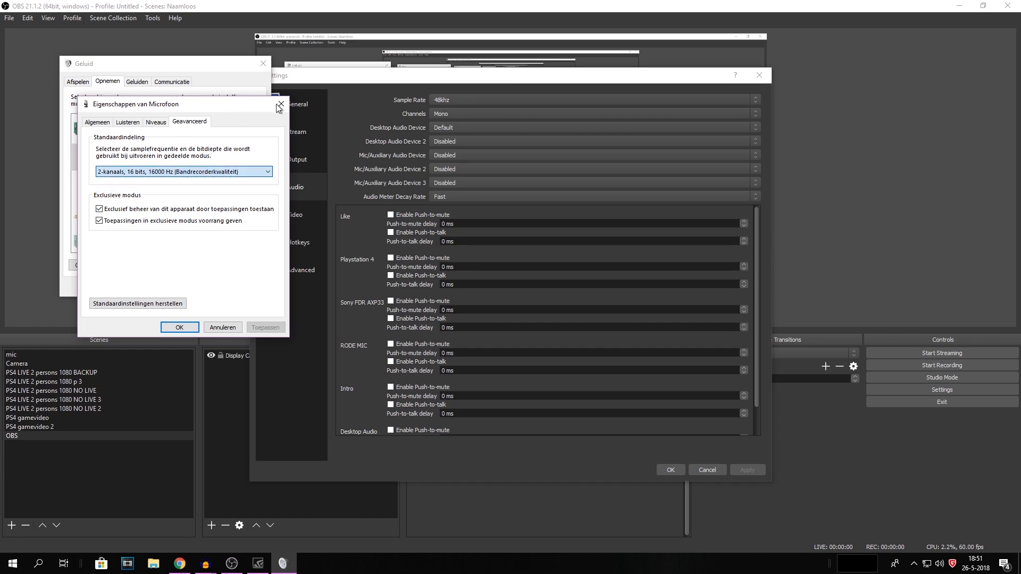
{"action": "key", "text": "Escape"}
{"action": "right_click", "coordinate": [148, 139]}
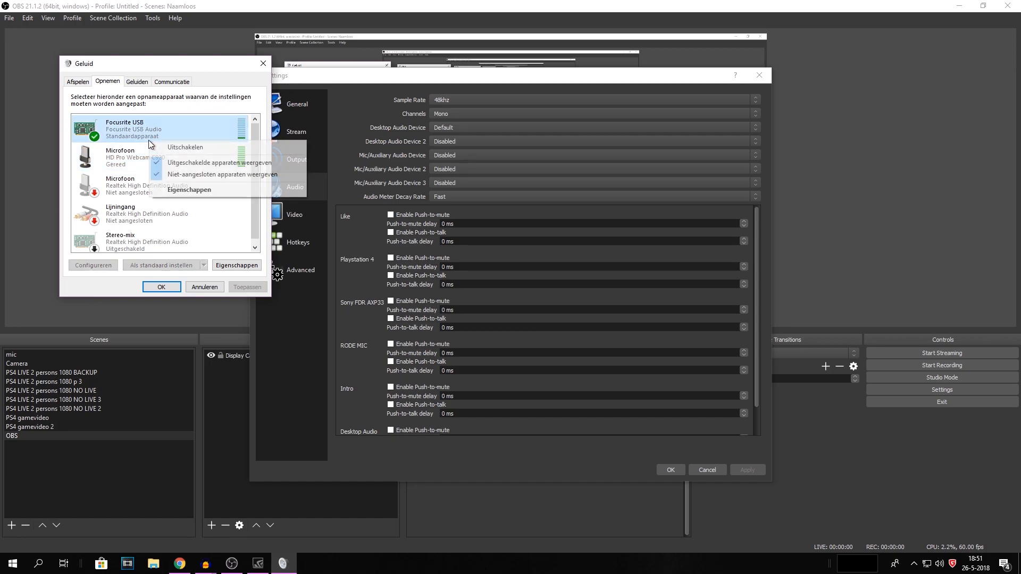
{"action": "left_click", "coordinate": [196, 190]}
{"action": "left_click", "coordinate": [183, 124]}
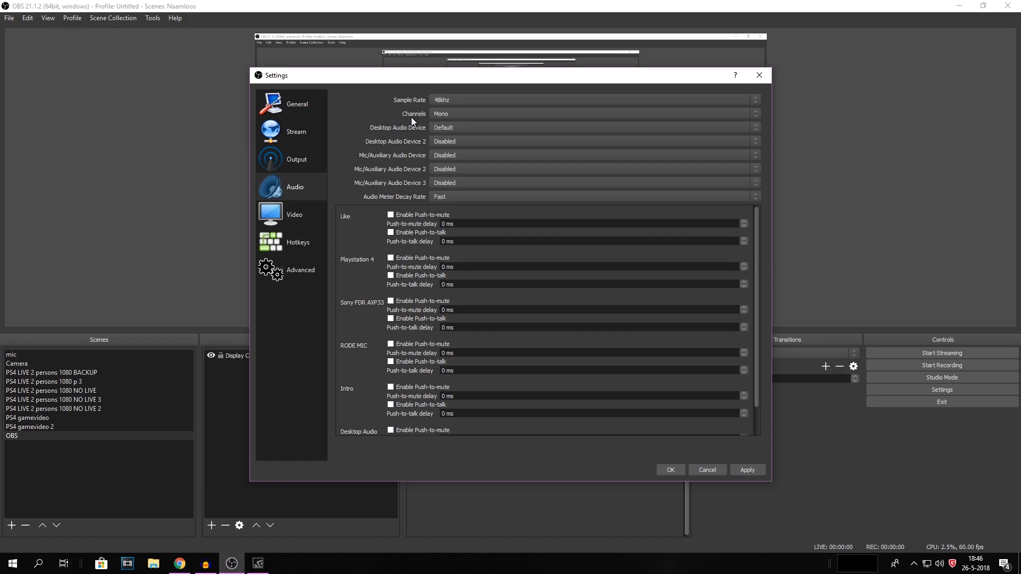
Step: Set the audio channels to Mono and the desktop audio device to Default
{"action": "left_click", "coordinate": [448, 113]}
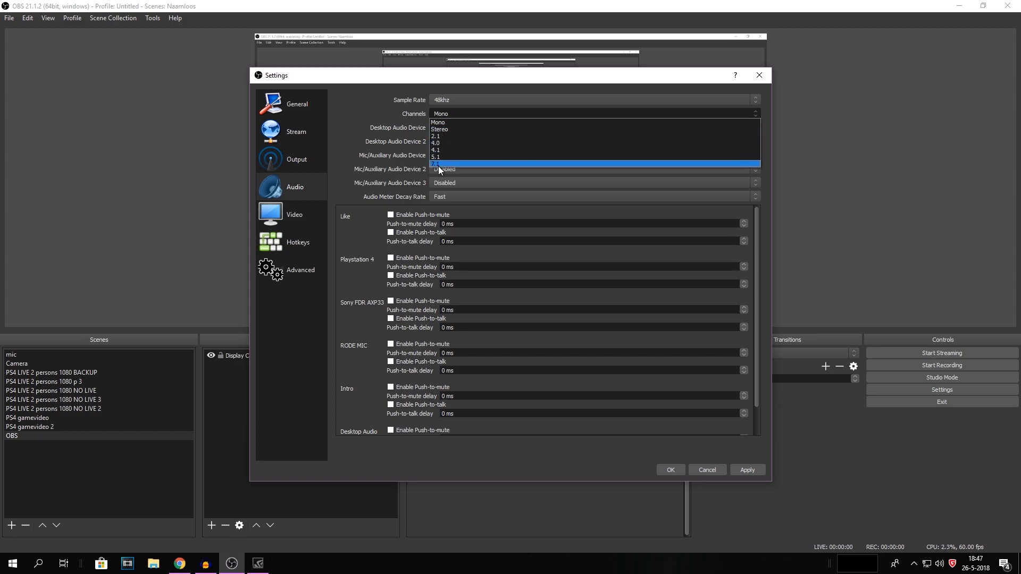
{"action": "left_click", "coordinate": [442, 123]}
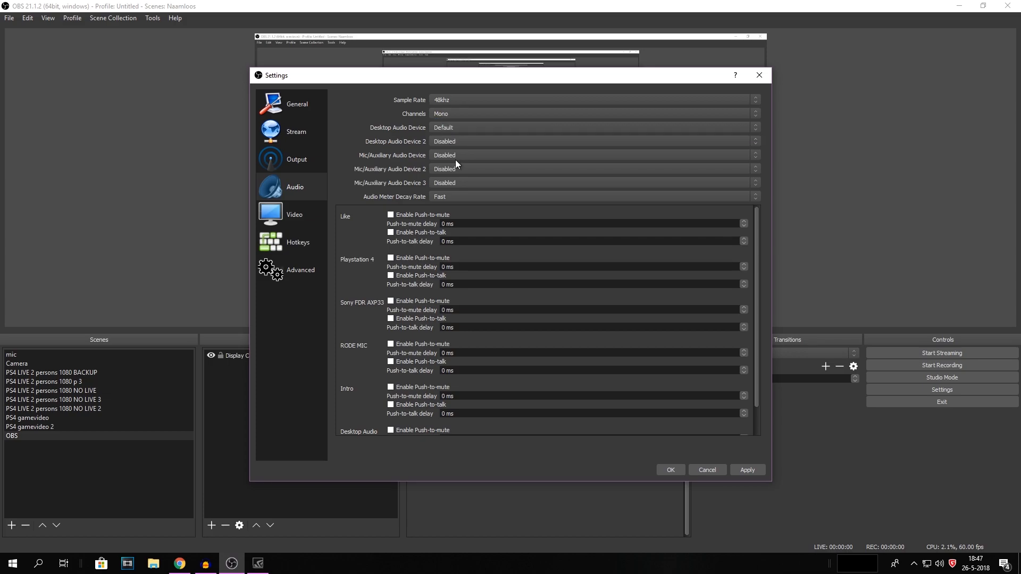
{"action": "left_click", "coordinate": [451, 127]}
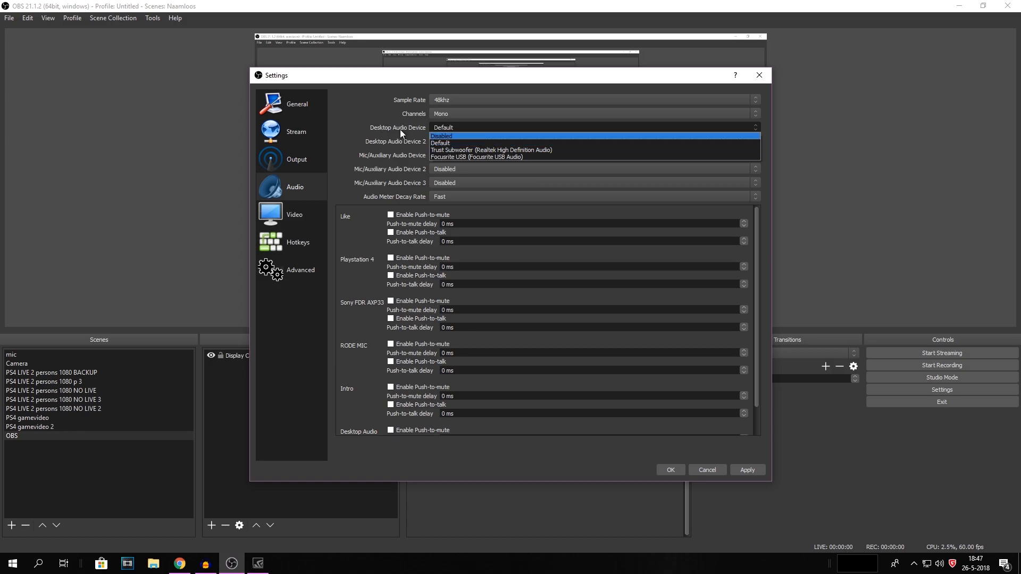
{"action": "left_click", "coordinate": [447, 144]}
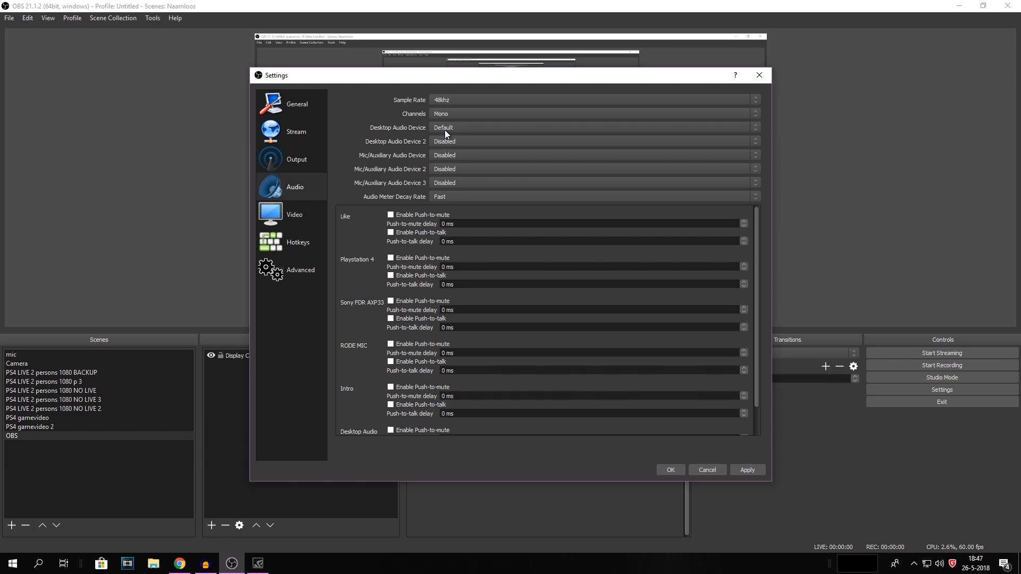
Step: Open the Video settings and set the downscale filter to Lanczos (Sharpened scaling, 32 samples)
{"action": "left_click_drag", "start_coordinate": [415, 78], "coordinate": [439, 463]}
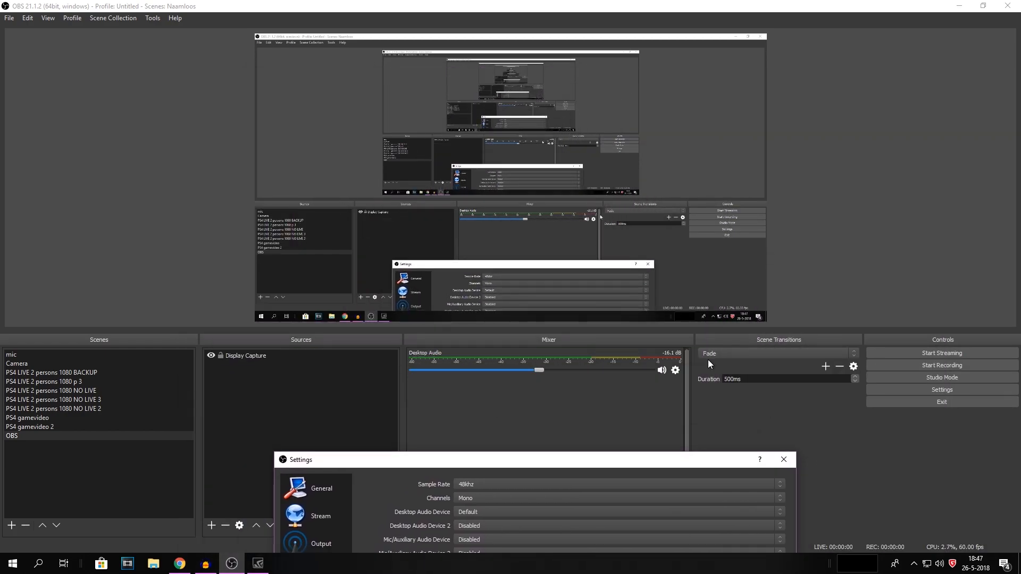
{"action": "left_click_drag", "start_coordinate": [450, 463], "coordinate": [356, 16]}
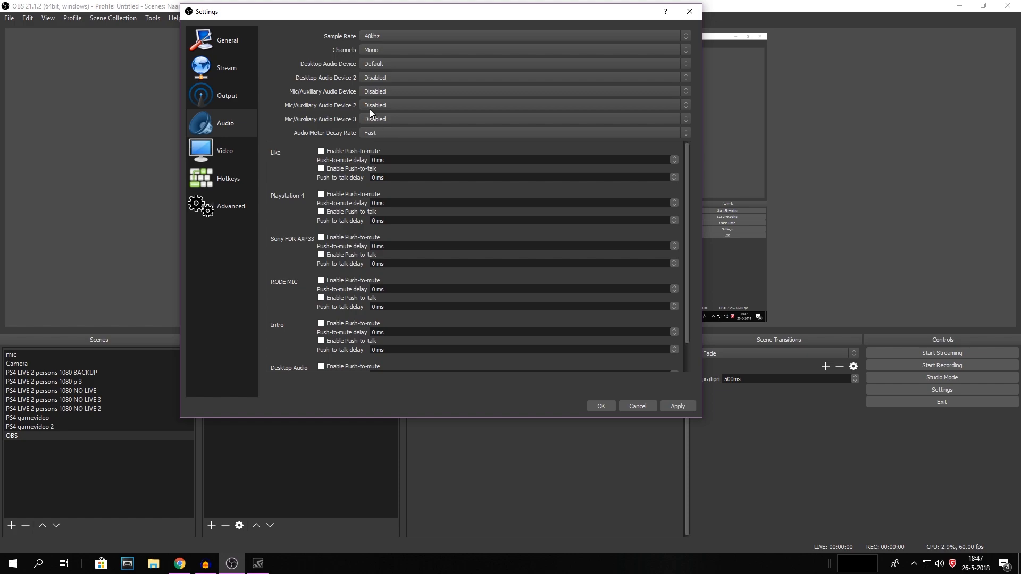
{"action": "left_click", "coordinate": [231, 153]}
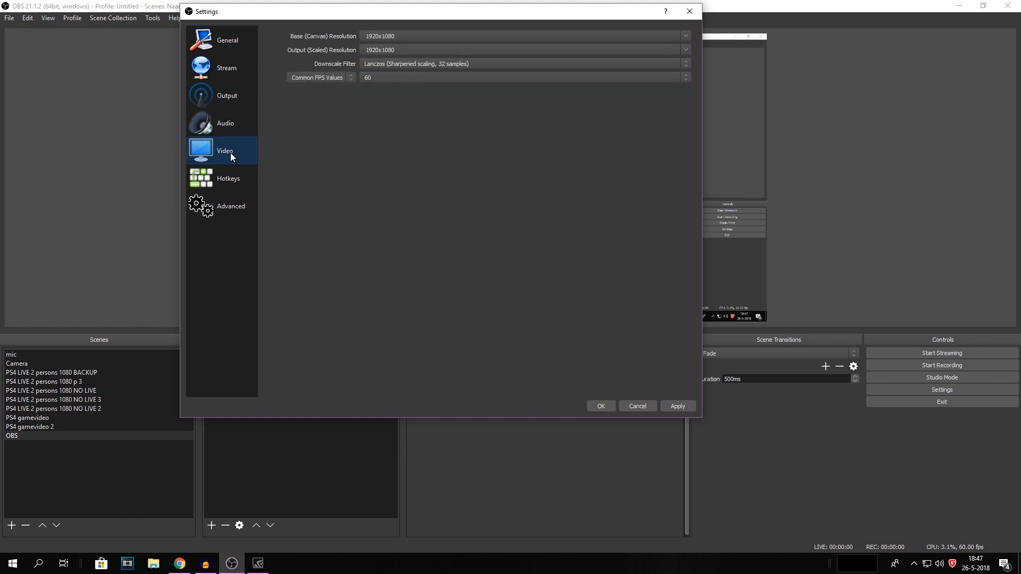
{"action": "double_click", "coordinate": [372, 37]}
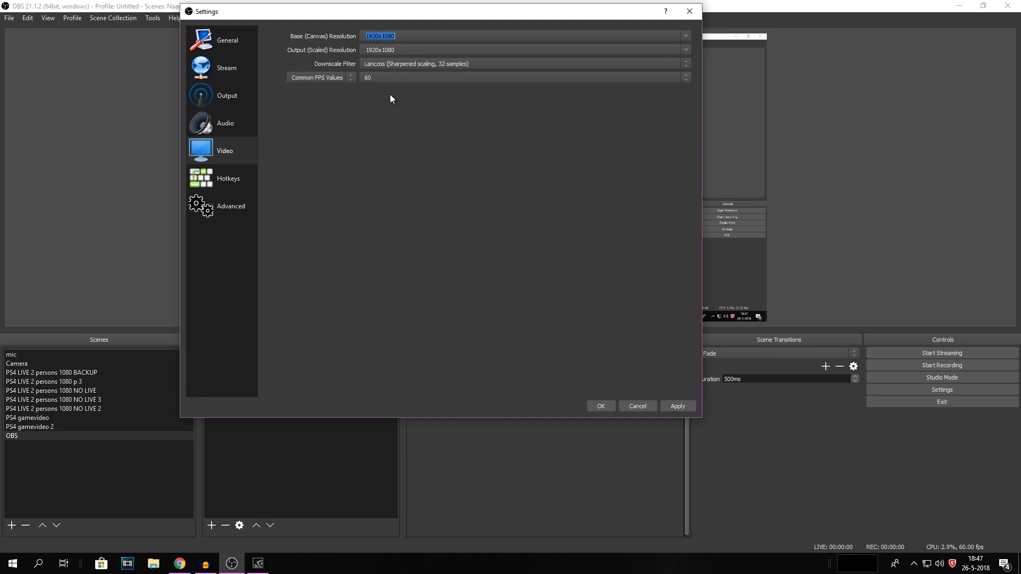
{"action": "left_click", "coordinate": [412, 36]}
{"action": "left_click", "coordinate": [419, 66]}
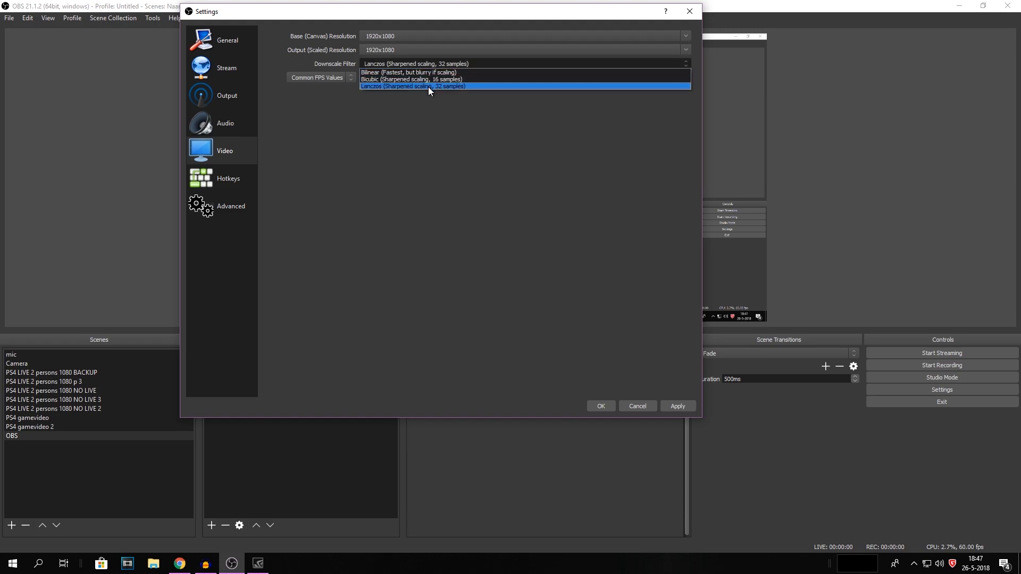
{"action": "left_click", "coordinate": [444, 88]}
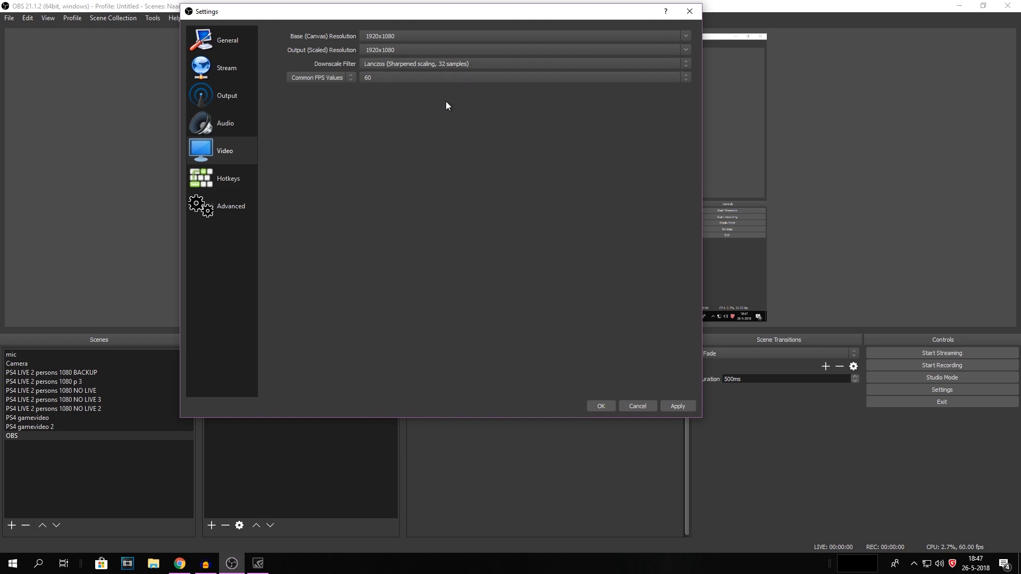
{"action": "left_click", "coordinate": [428, 66]}
{"action": "left_click", "coordinate": [431, 83]}
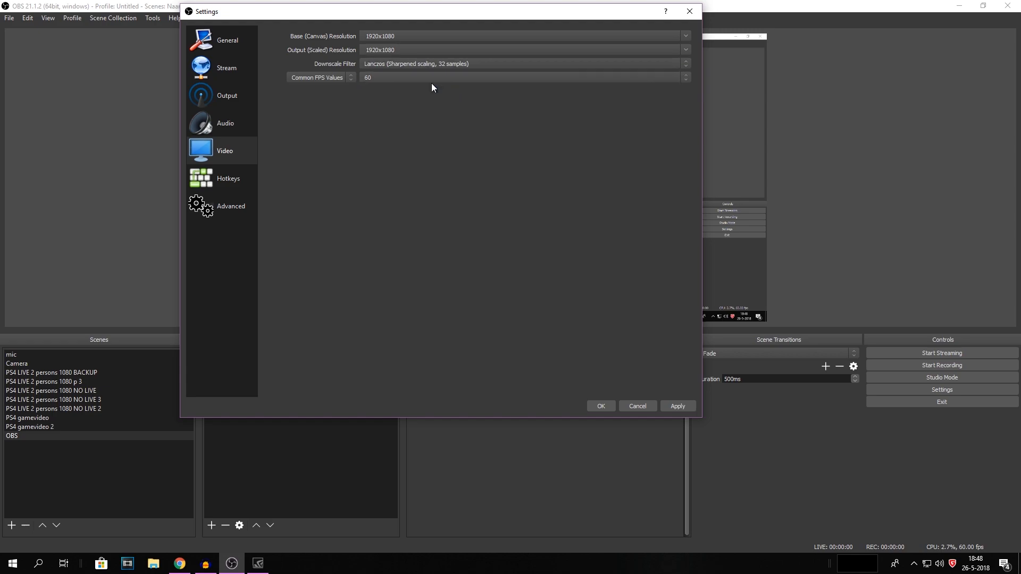
Step: Set the common FPS value to 60
{"action": "left_click", "coordinate": [376, 78]}
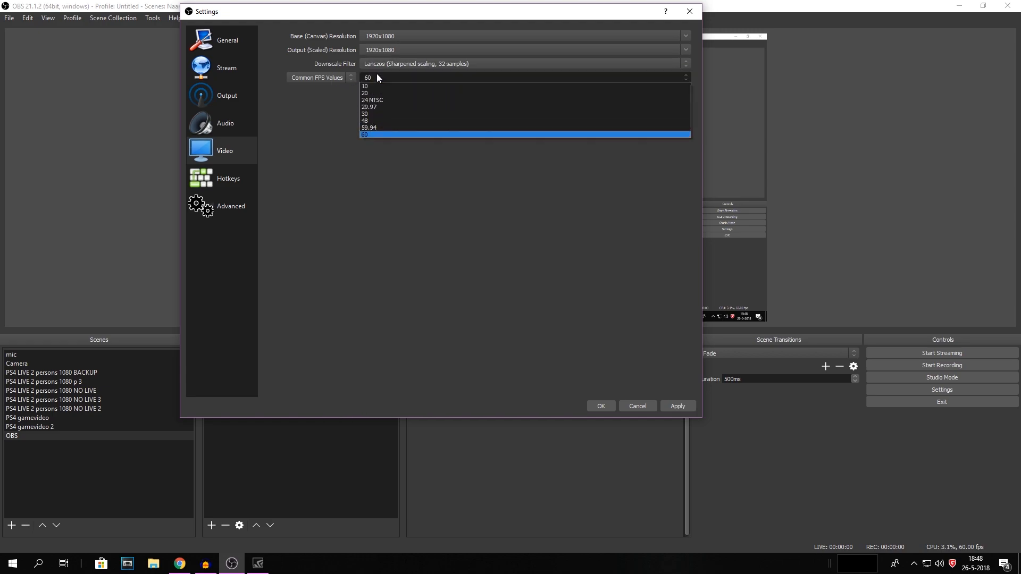
{"action": "left_click", "coordinate": [372, 135]}
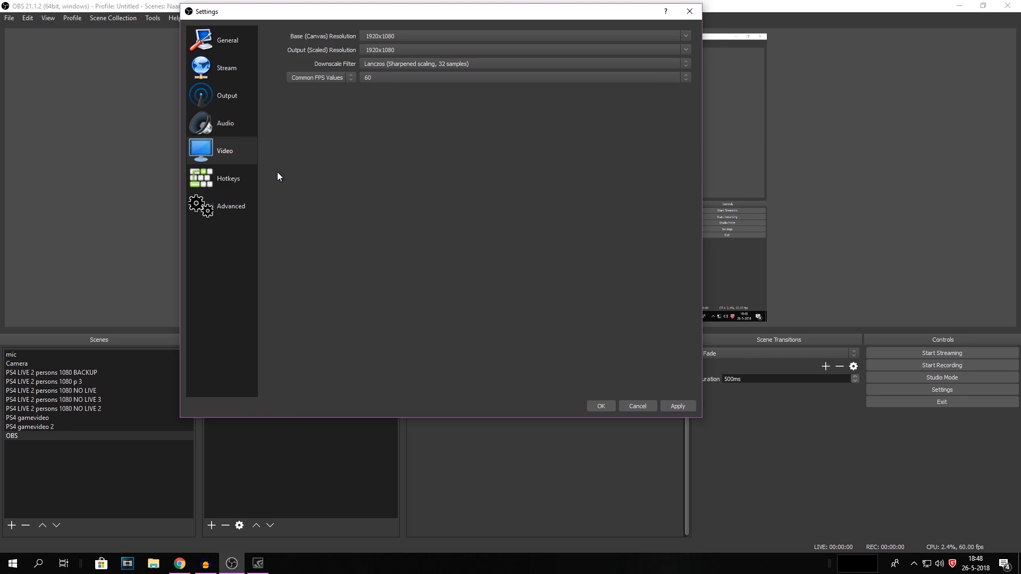
{"action": "left_click", "coordinate": [246, 183]}
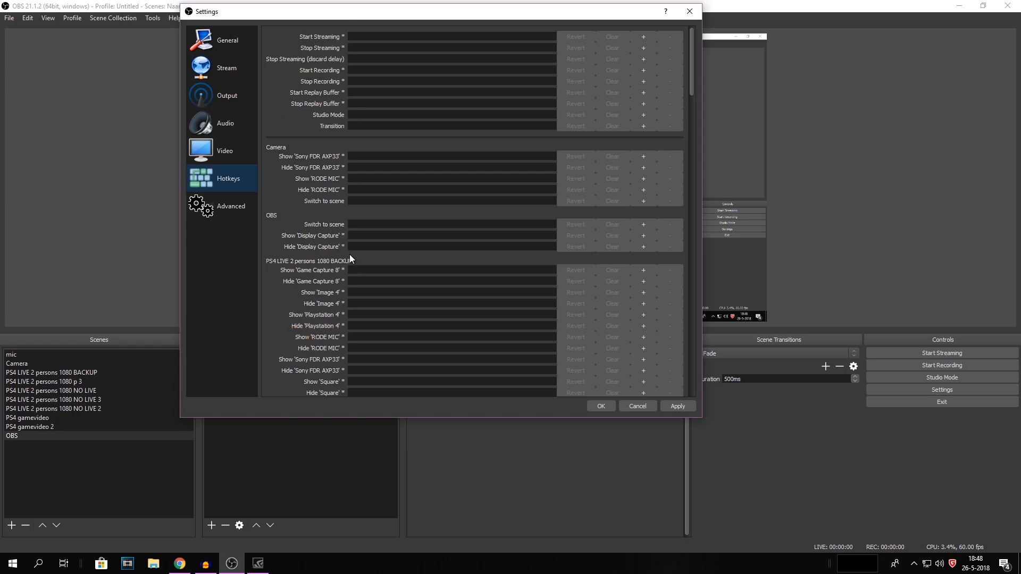
Step: In the Advanced settings, set the process priority to High and the renderer to Direct3D 11
{"action": "left_click", "coordinate": [235, 211]}
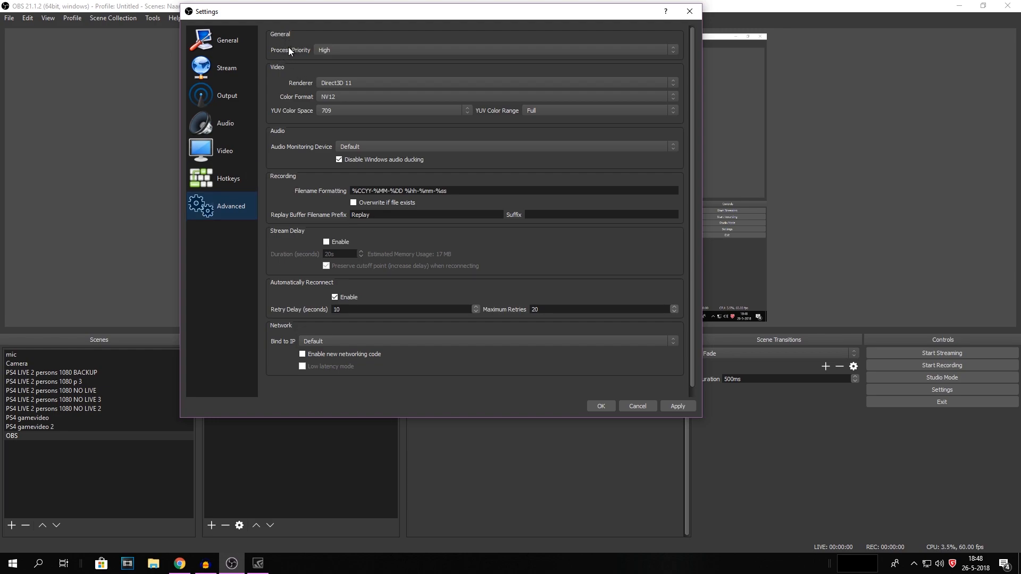
{"action": "left_click", "coordinate": [321, 50]}
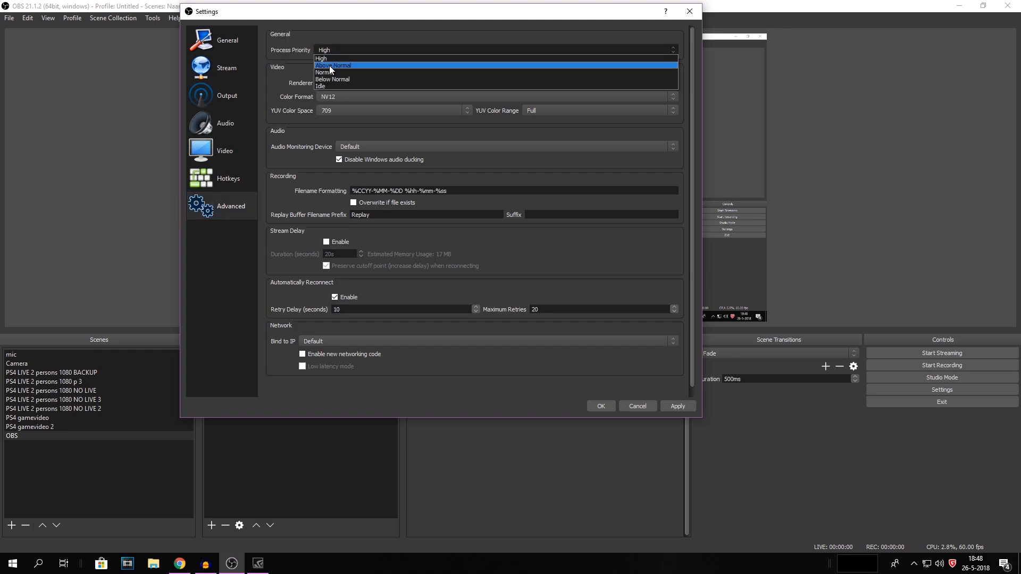
{"action": "left_click", "coordinate": [327, 57]}
{"action": "left_click", "coordinate": [329, 53]}
{"action": "left_click", "coordinate": [299, 76]}
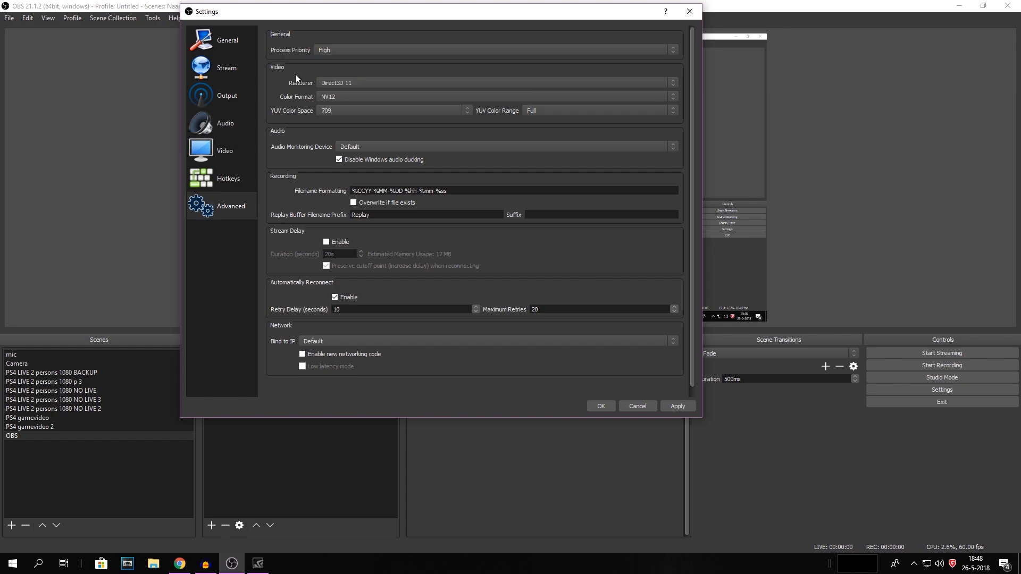
{"action": "left_click", "coordinate": [347, 85]}
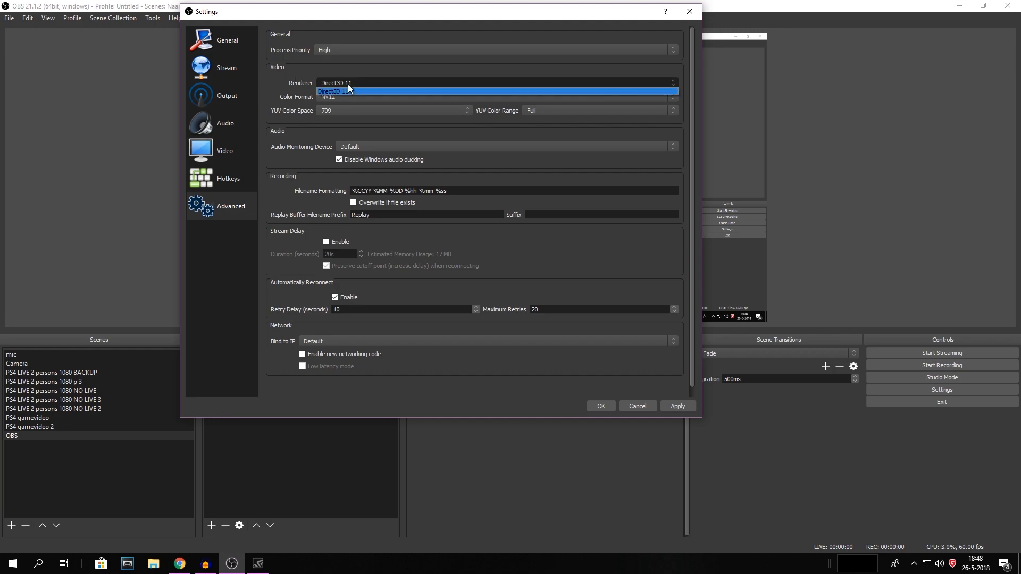
{"action": "left_click", "coordinate": [332, 91]}
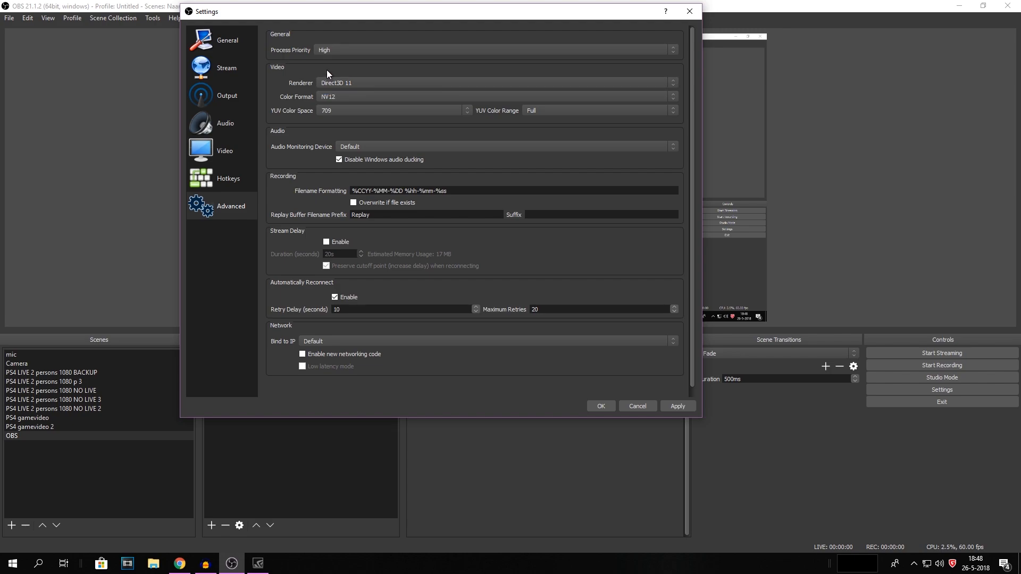
Step: Inspect the color format and audio monitoring device settings, then cancel the Settings dialog
{"action": "left_click", "coordinate": [332, 95]}
{"action": "left_click", "coordinate": [332, 95]}
{"action": "left_click", "coordinate": [365, 149]}
{"action": "left_click", "coordinate": [366, 149]}
{"action": "left_click", "coordinate": [362, 148]}
{"action": "left_click", "coordinate": [366, 148]}
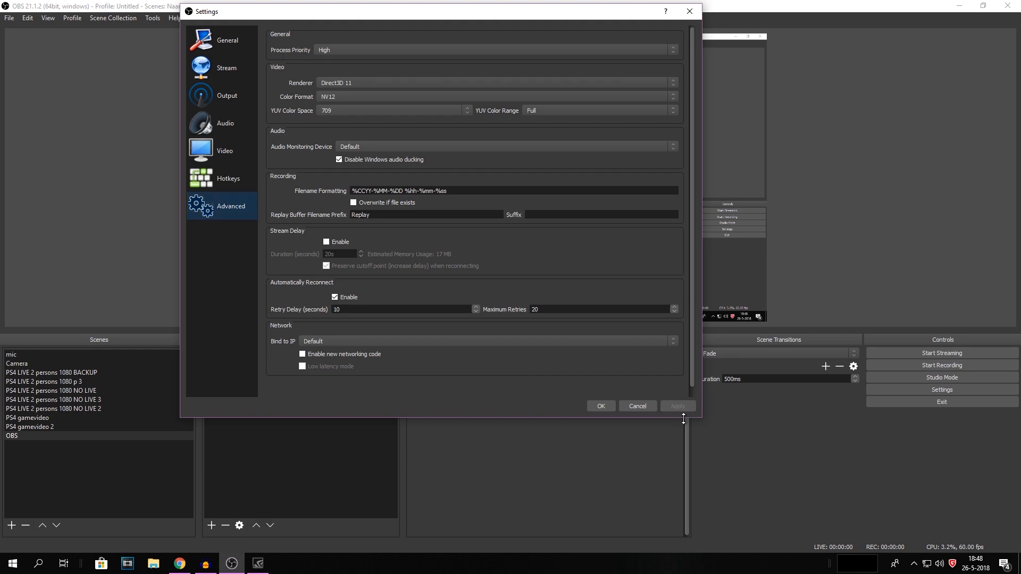
{"action": "left_click", "coordinate": [638, 406]}
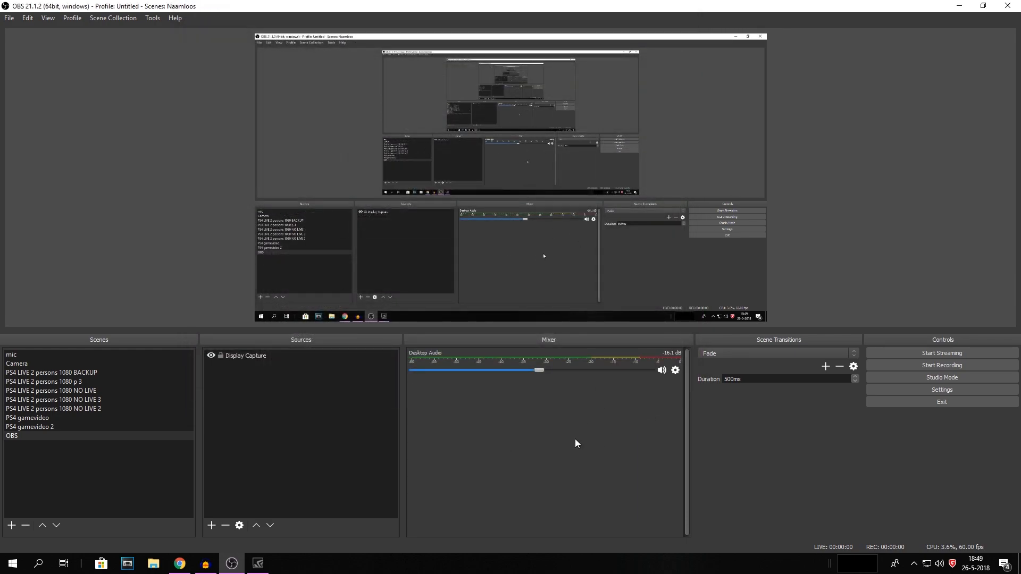
Step: Start recording with the Display Capture scene and minimize the OBS window
{"action": "left_click", "coordinate": [249, 356]}
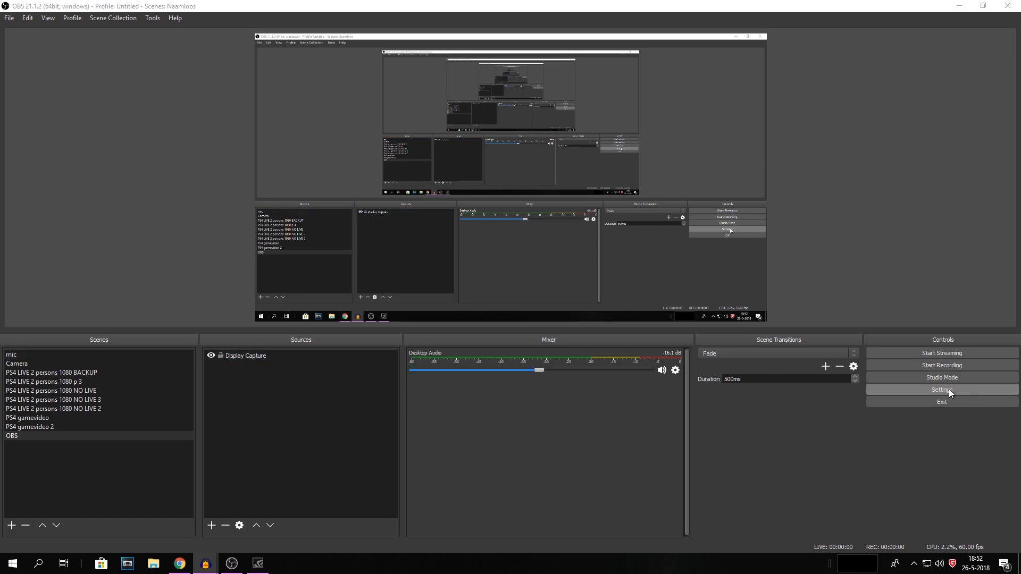
{"action": "left_click", "coordinate": [930, 366]}
{"action": "left_click_drag", "start_coordinate": [561, 5], "coordinate": [1020, 27]}
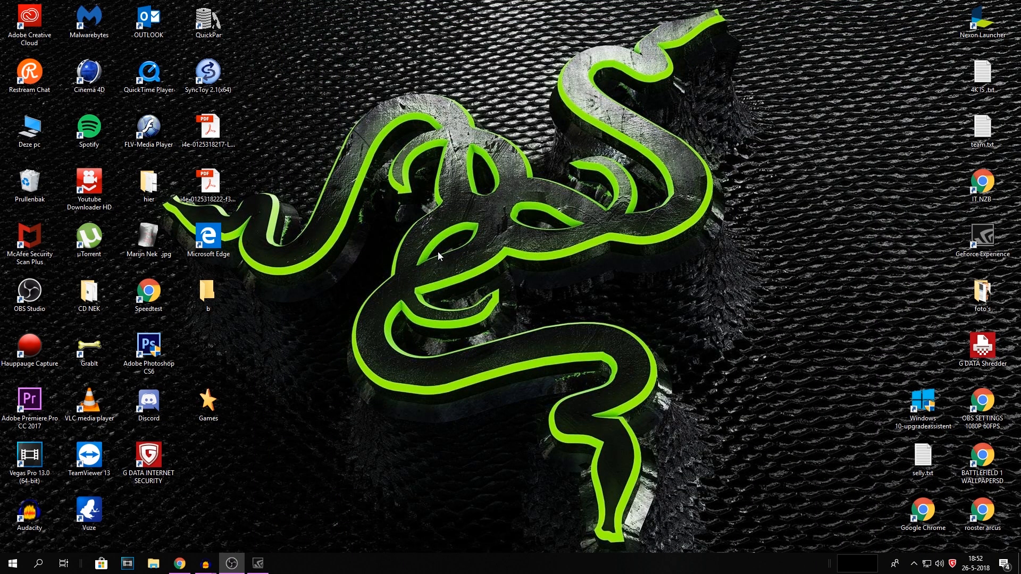
{"action": "left_click_drag", "start_coordinate": [247, 1], "coordinate": [128, 487]}
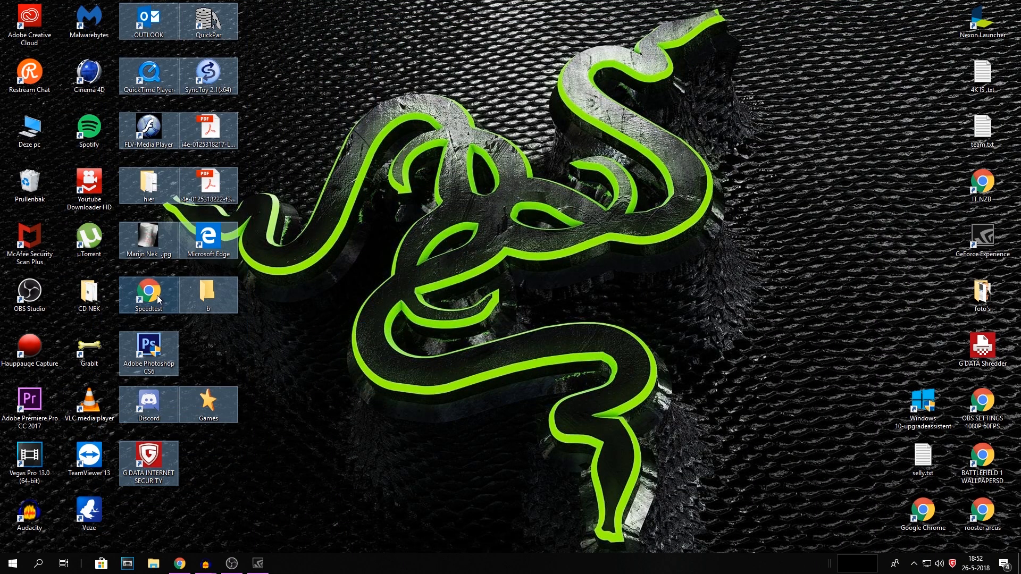
{"action": "left_click_drag", "start_coordinate": [152, 346], "coordinate": [330, 346]}
{"action": "left_click_drag", "start_coordinate": [515, 427], "coordinate": [328, 60]}
{"action": "left_click_drag", "start_coordinate": [260, 3], "coordinate": [426, 484]}
{"action": "left_click_drag", "start_coordinate": [390, 406], "coordinate": [220, 426]}
{"action": "left_click", "coordinate": [330, 451]}
{"action": "left_click_drag", "start_coordinate": [319, 475], "coordinate": [127, 12]}
{"action": "left_click", "coordinate": [334, 2]}
Step: Open the OBS RECORDS folder inside the Video's library on drive J to find the recordings
{"action": "double_click", "coordinate": [30, 128]}
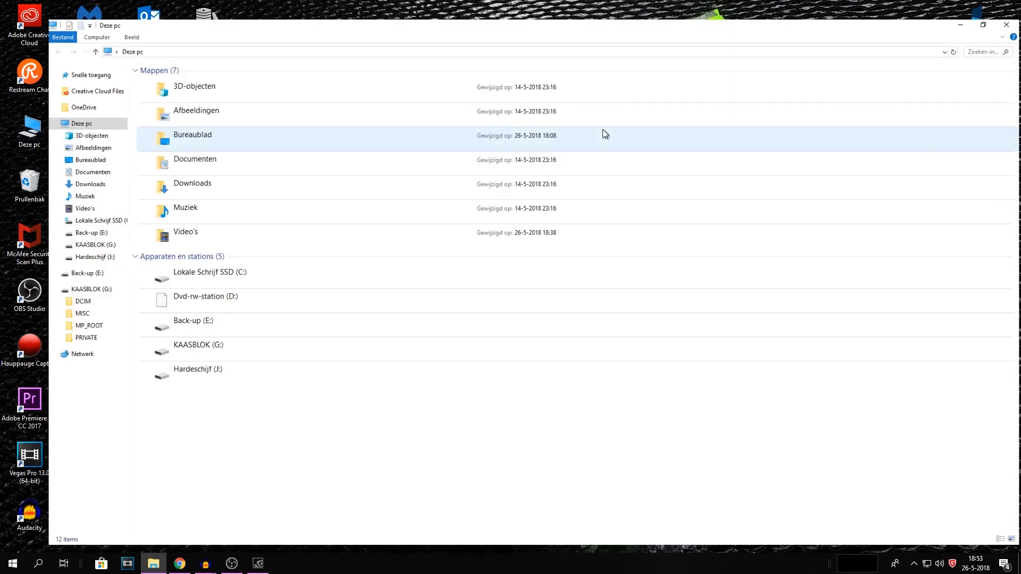
{"action": "double_click", "coordinate": [225, 369]}
{"action": "double_click", "coordinate": [138, 95]}
{"action": "double_click", "coordinate": [150, 129]}
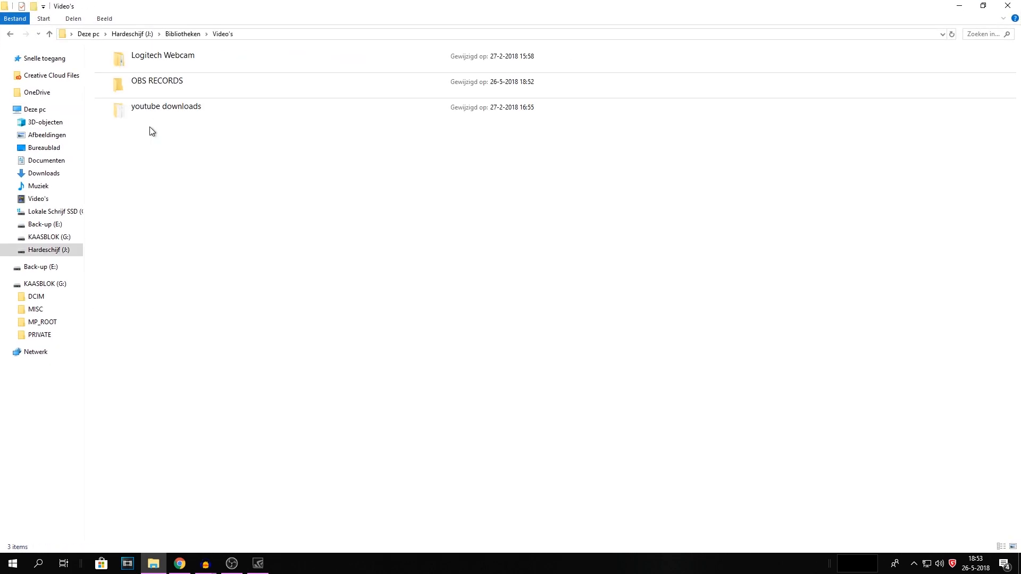
{"action": "double_click", "coordinate": [146, 91]}
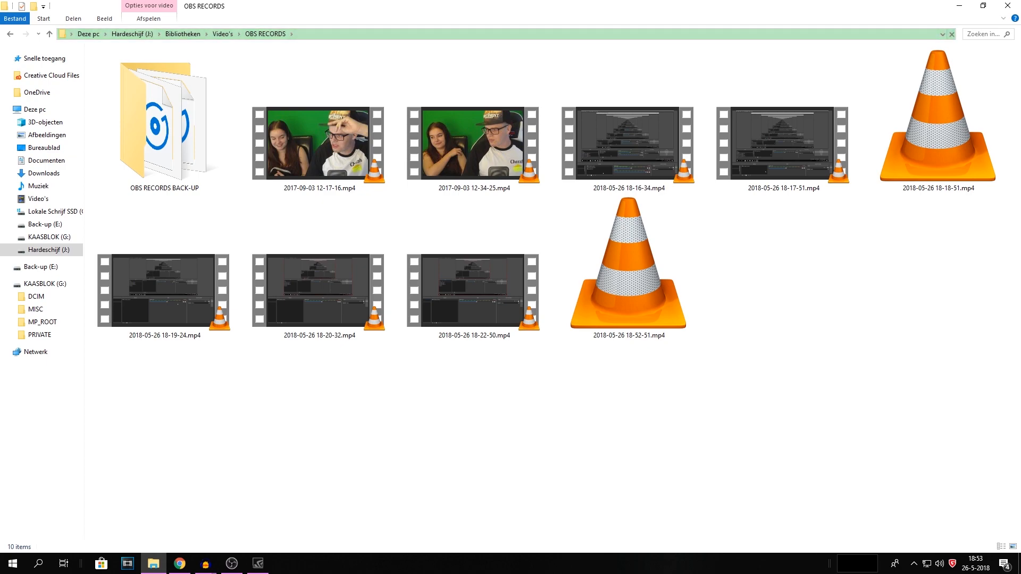
Step: Switch to OBS, stop the recording, and return to the recordings folder
{"action": "key", "text": "alt+Tab"}
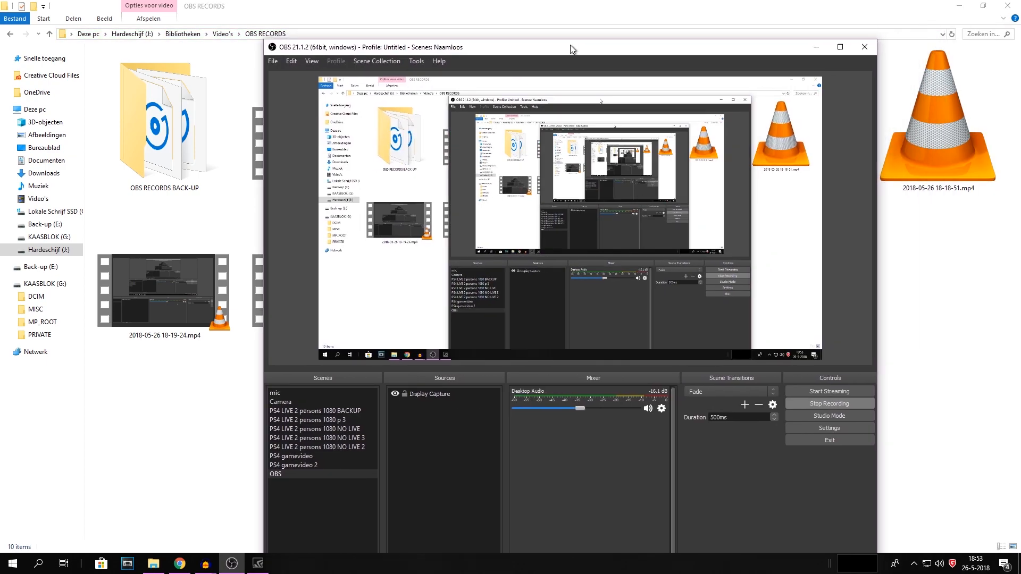
{"action": "left_click", "coordinate": [947, 363]}
{"action": "key", "text": "alt+Tab"}
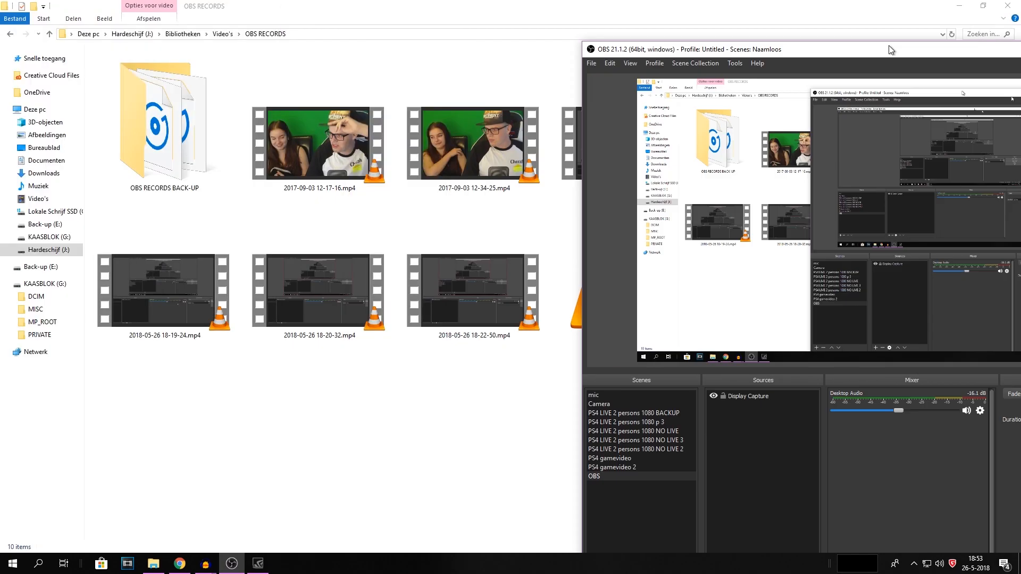
{"action": "double_click", "coordinate": [624, 326]}
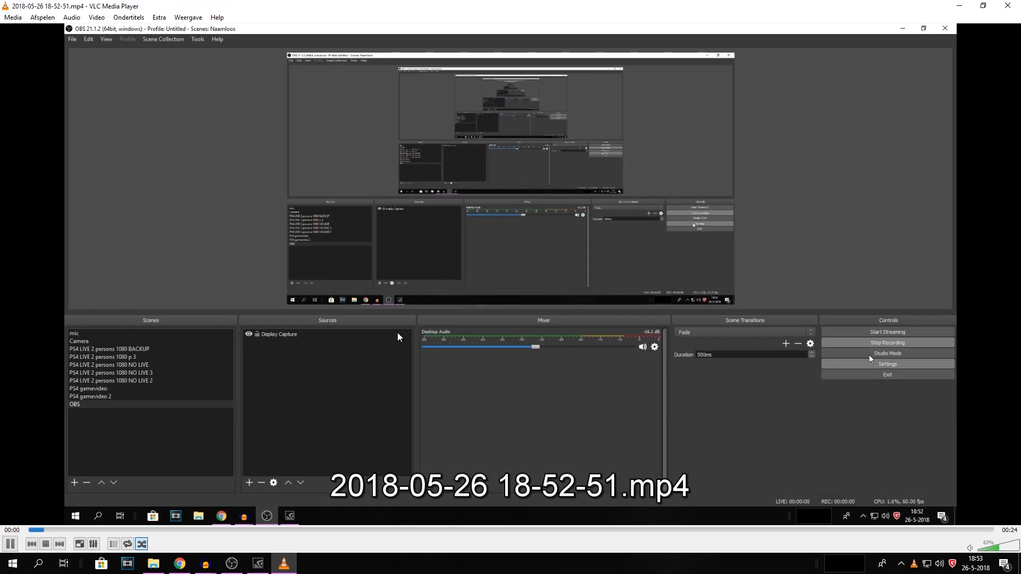
{"action": "double_click", "coordinate": [397, 334]}
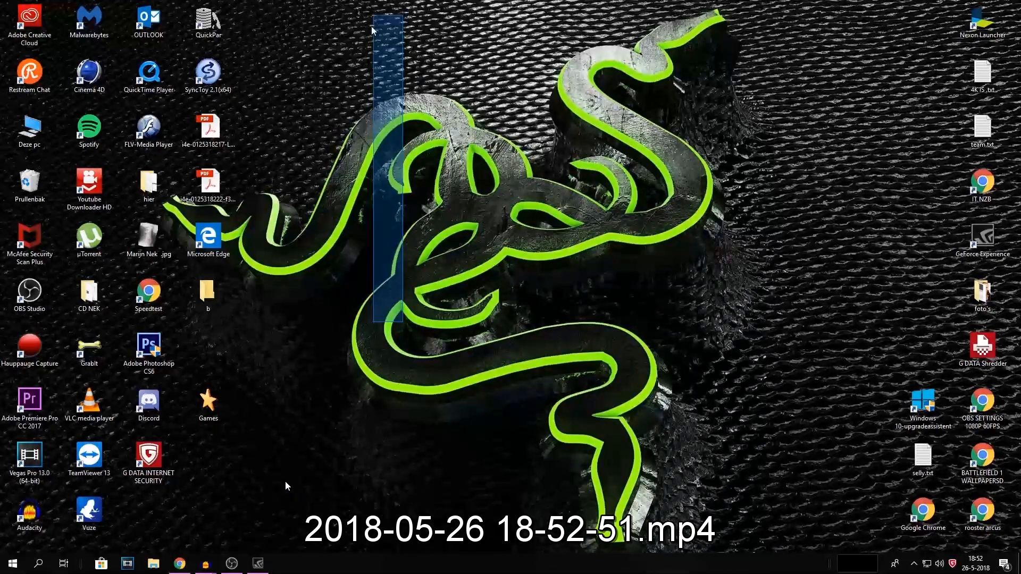
{"action": "left_click_drag", "start_coordinate": [418, 555], "coordinate": [927, 547]}
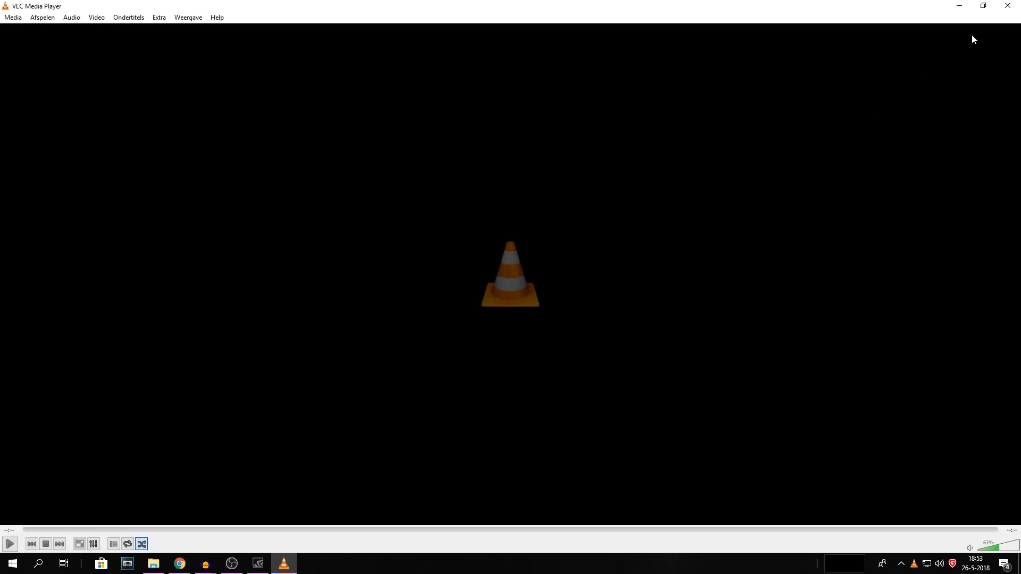
{"action": "left_click", "coordinate": [1006, 6]}
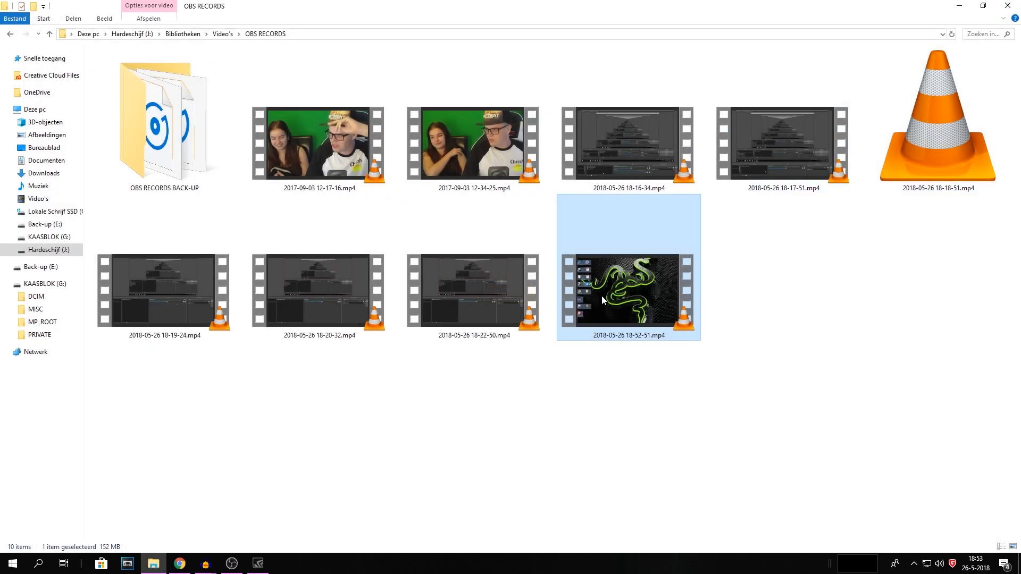
{"action": "left_click", "coordinate": [231, 563]}
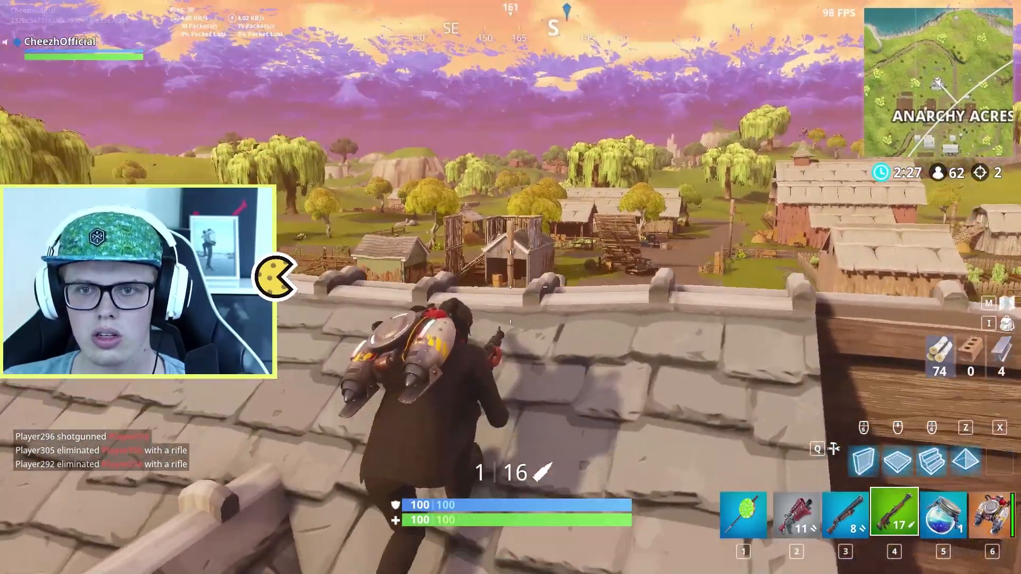
{"action": "key", "text": "w"}
{"action": "right_click", "coordinate": [510, 287]}
{"action": "left_click", "coordinate": [510, 287]}
{"action": "key", "text": "2"}
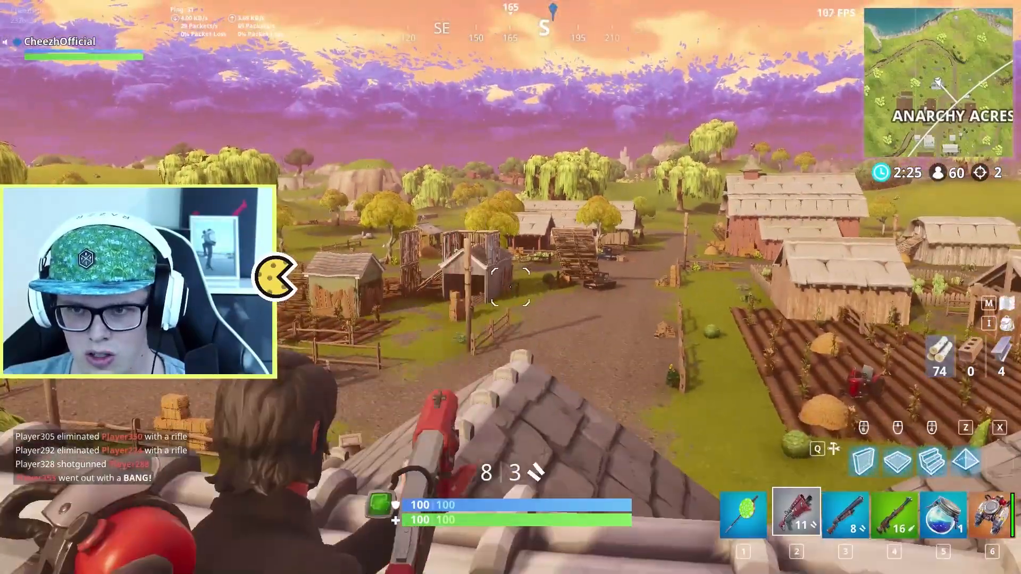
{"action": "key", "text": "4"}
{"action": "key", "text": "r"}
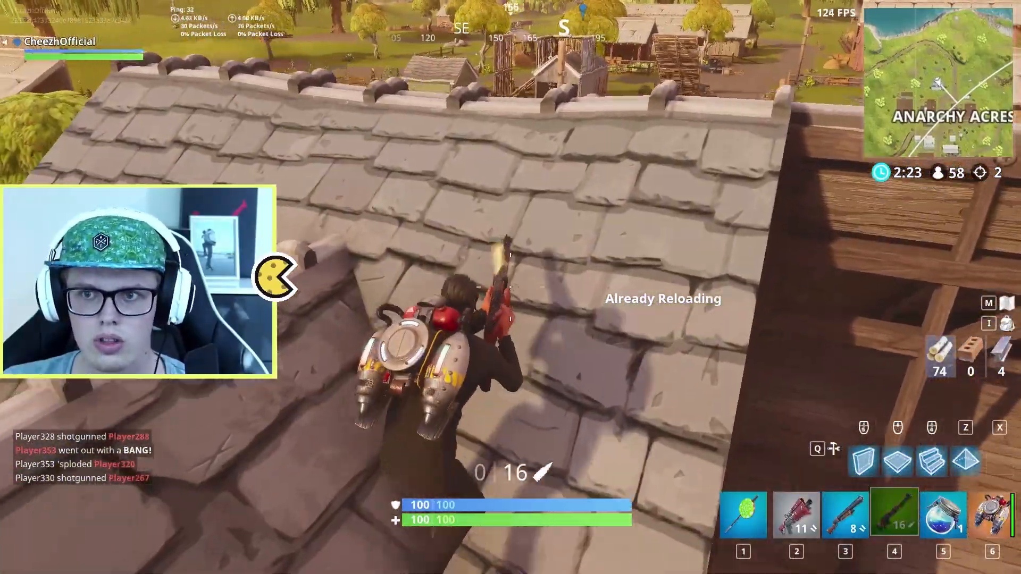
{"action": "key", "text": "w"}
{"action": "right_click", "coordinate": [510, 287]}
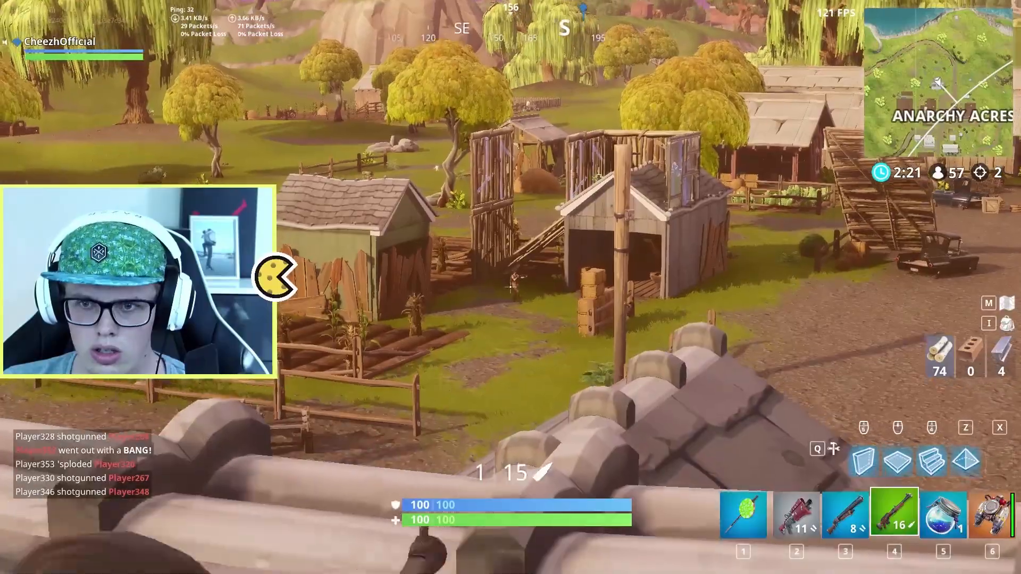
{"action": "left_click", "coordinate": [511, 287]}
{"action": "key", "text": "r"}
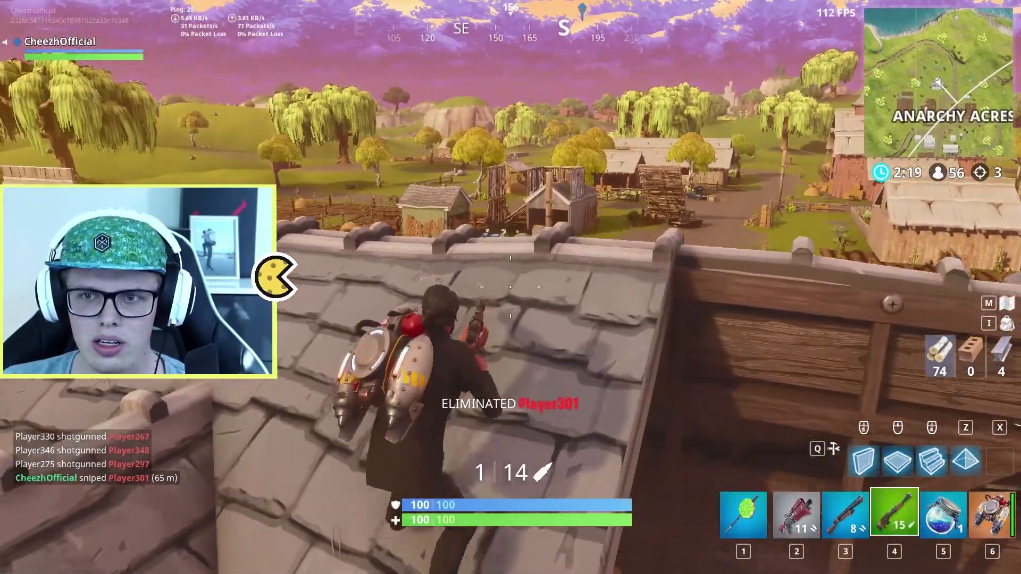
{"action": "key", "text": "w"}
{"action": "right_click", "coordinate": [510, 287]}
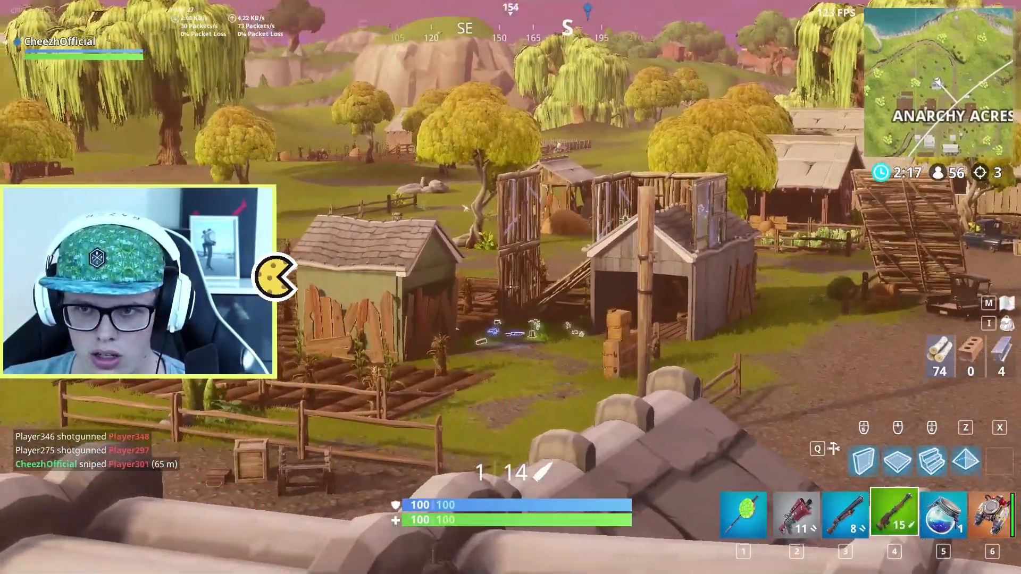
{"action": "left_click", "coordinate": [510, 287]}
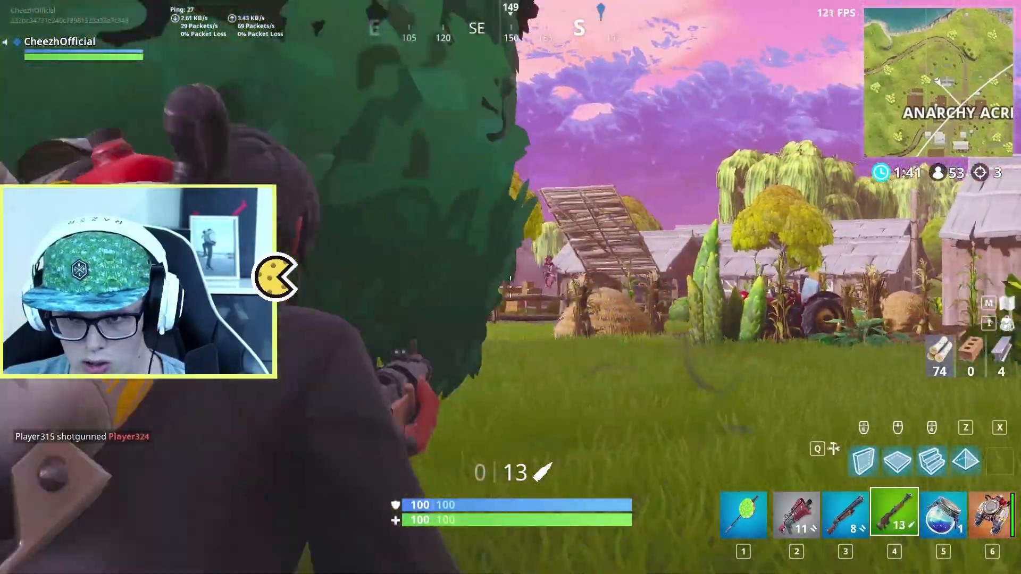
{"action": "key", "text": "r"}
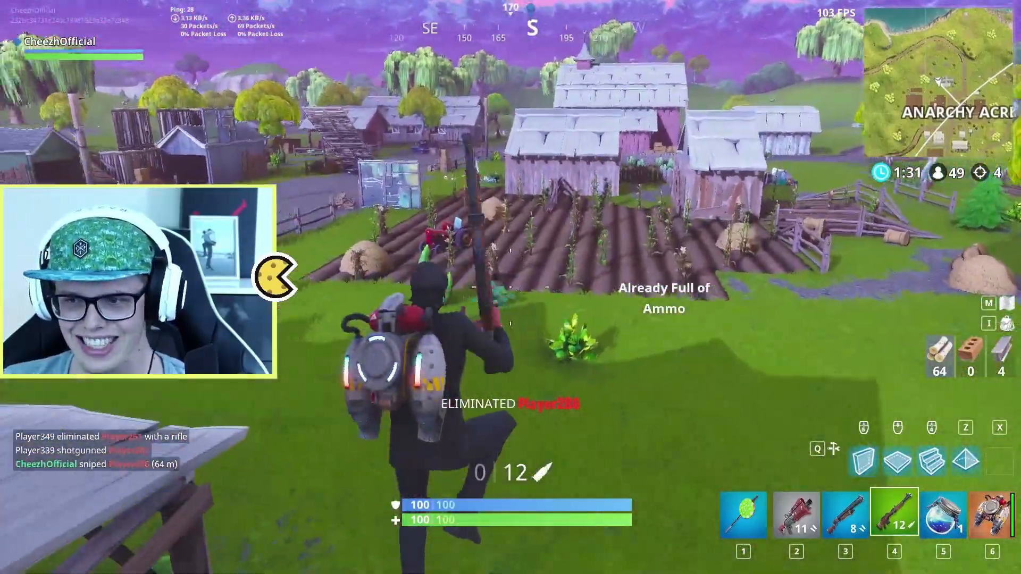
{"action": "key", "text": "r"}
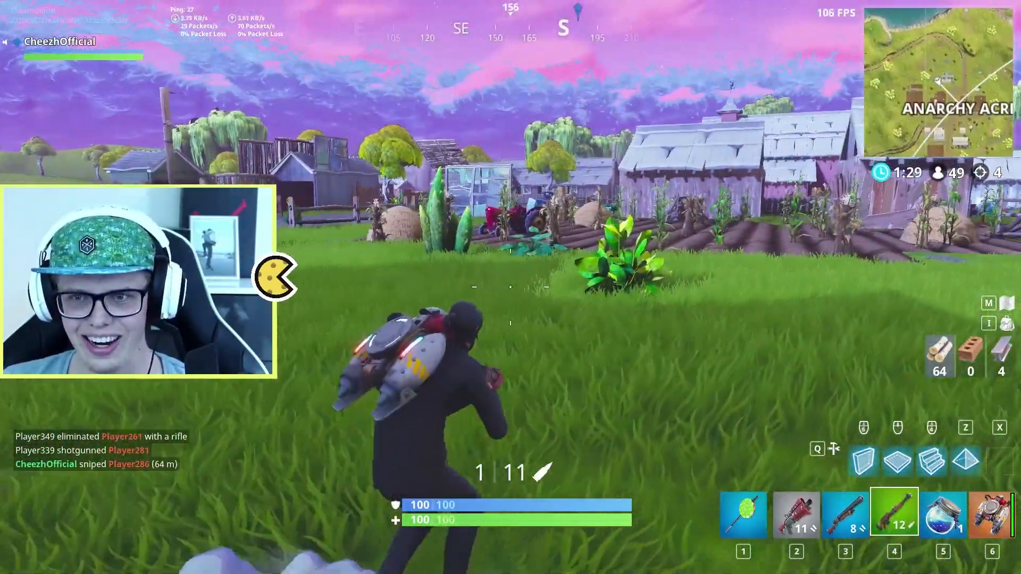
{"action": "key", "text": "2"}
{"action": "key", "text": "r"}
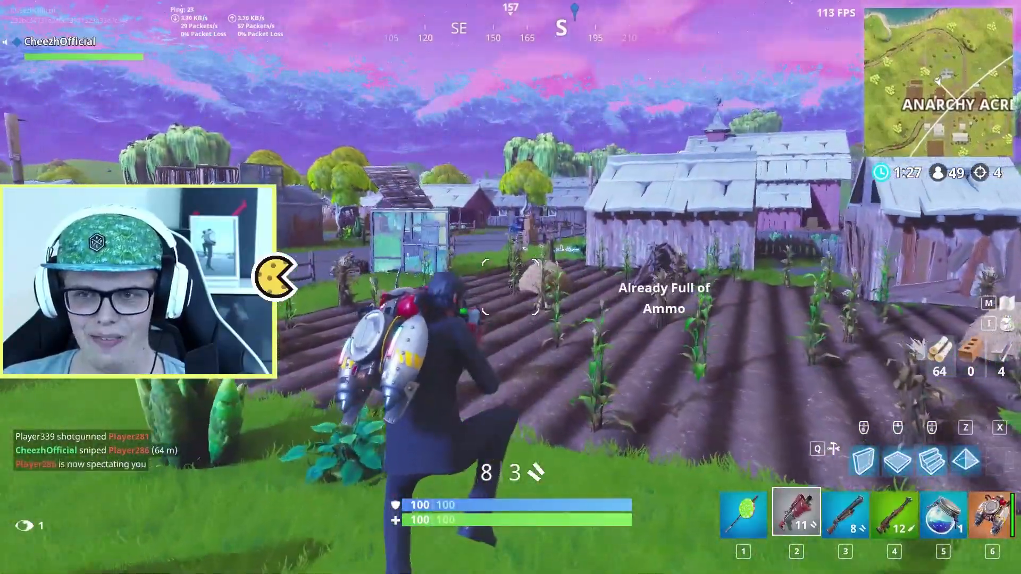
{"action": "key", "text": "5"}
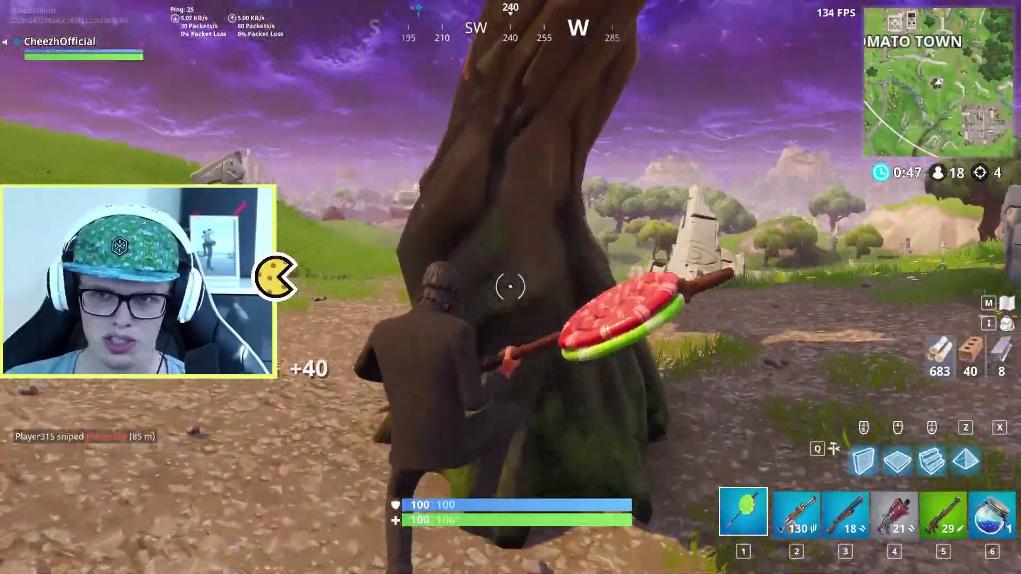
{"action": "left_click", "coordinate": [510, 287]}
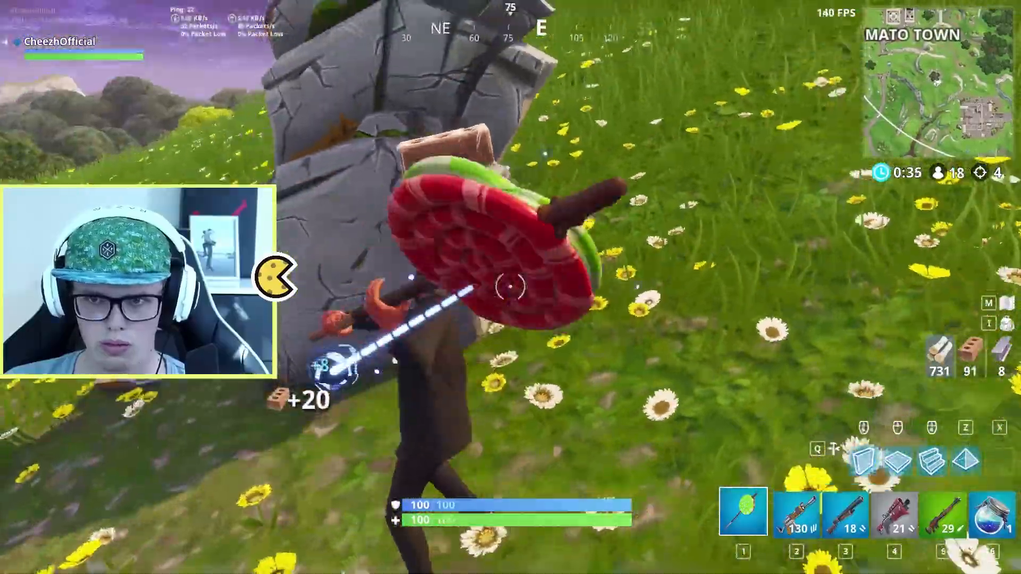
{"action": "key", "text": "1"}
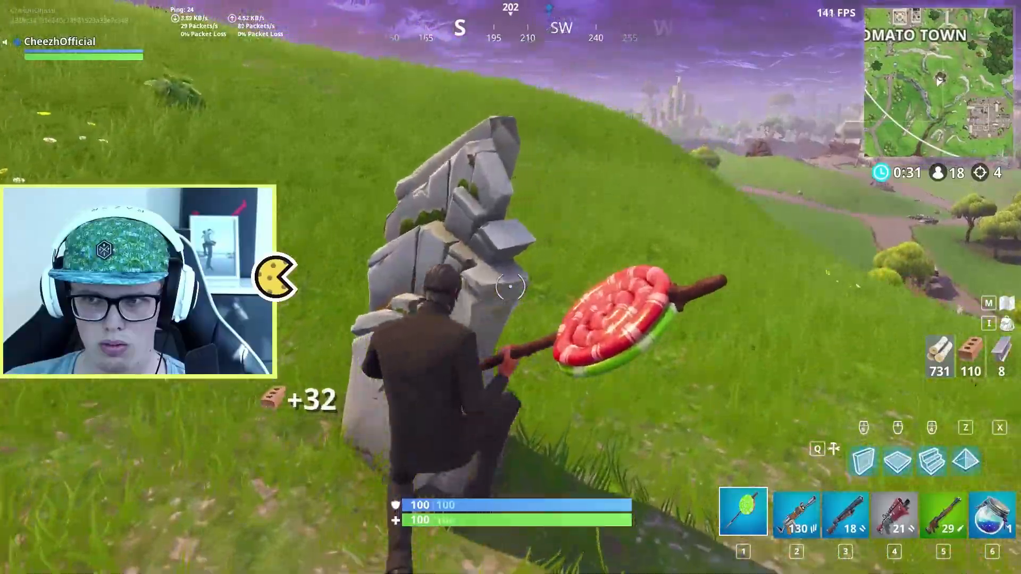
{"action": "left_click", "coordinate": [510, 287]}
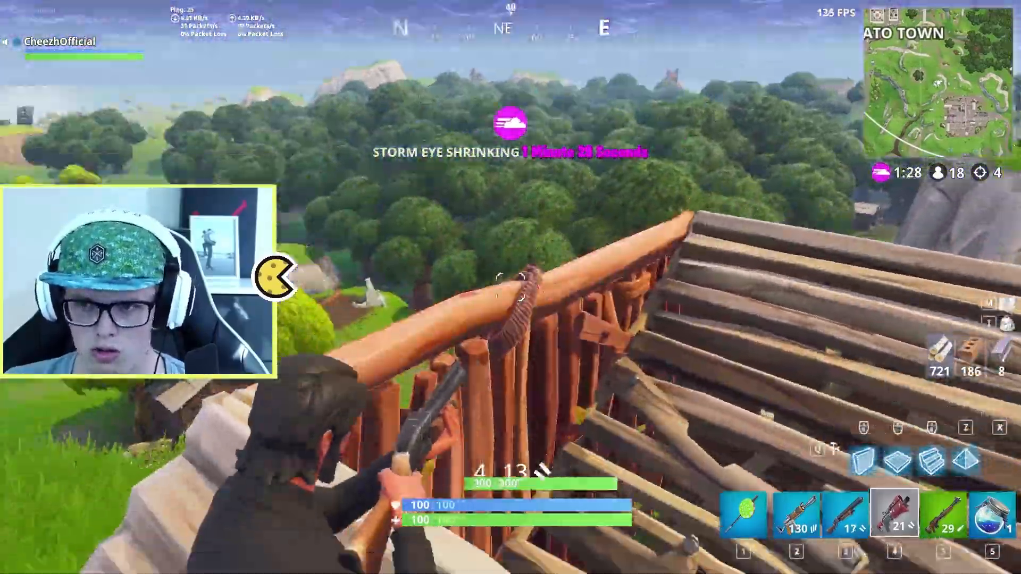
{"action": "key", "text": "3"}
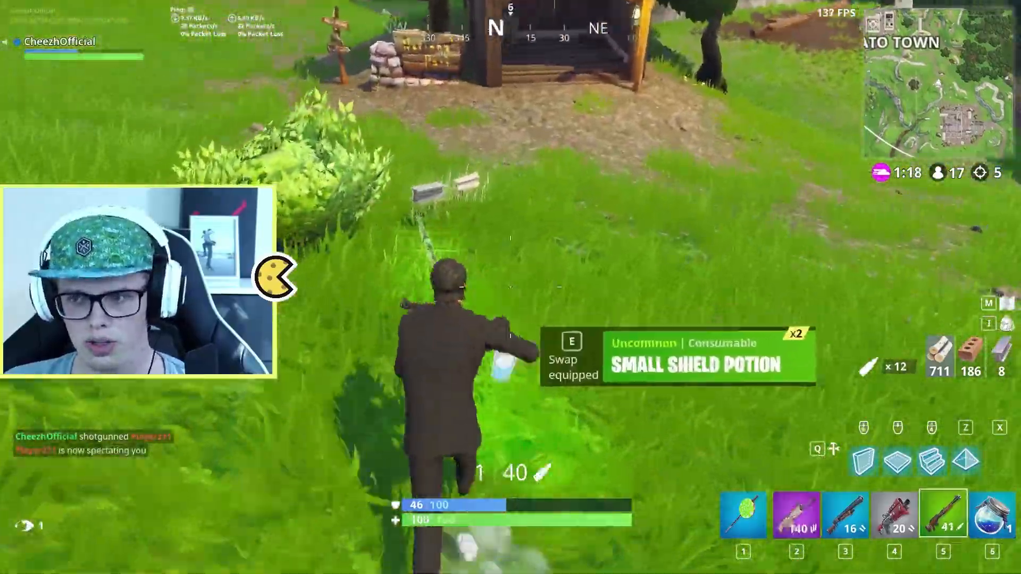
{"action": "key", "text": "6"}
{"action": "key", "text": "e"}
{"action": "left_click", "coordinate": [511, 288]}
{"action": "key", "text": "2"}
{"action": "key", "text": "q"}
{"action": "left_click", "coordinate": [510, 287]}
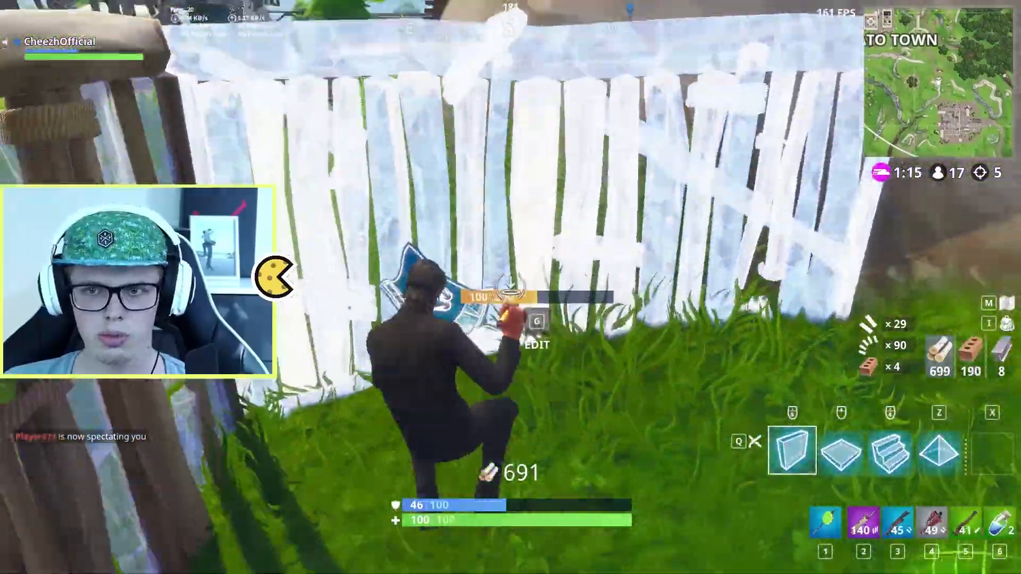
{"action": "left_click", "coordinate": [511, 287]}
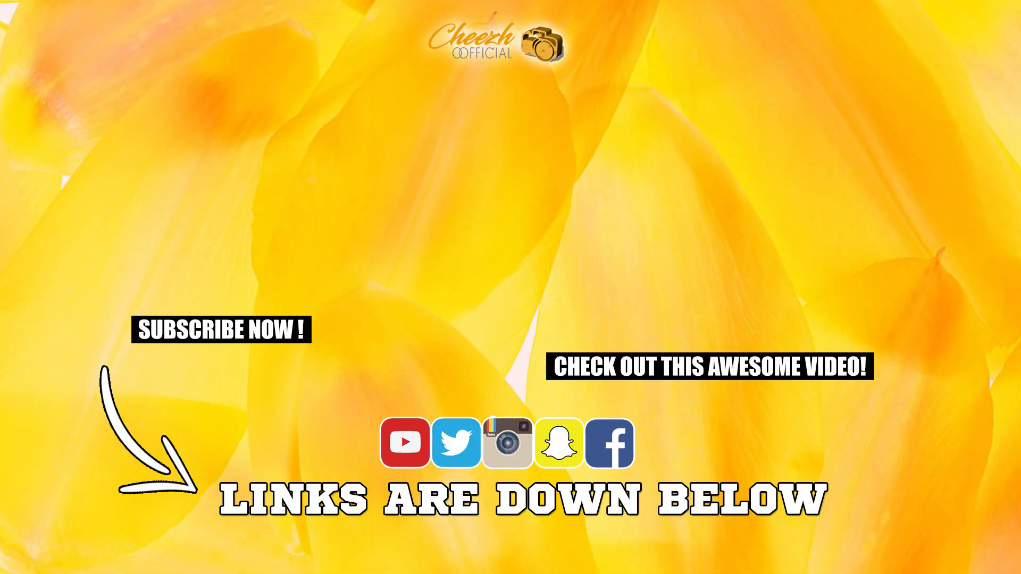